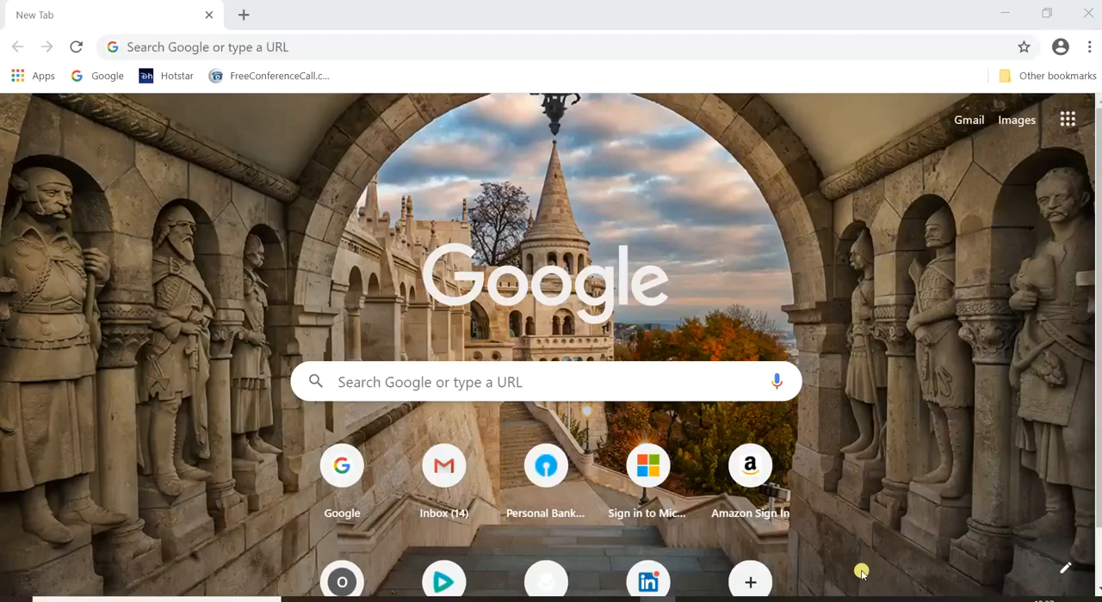
Open the Azure portal at portal.azure.com and sign in with the account credentials.
left_click(256, 50)
type("porat")
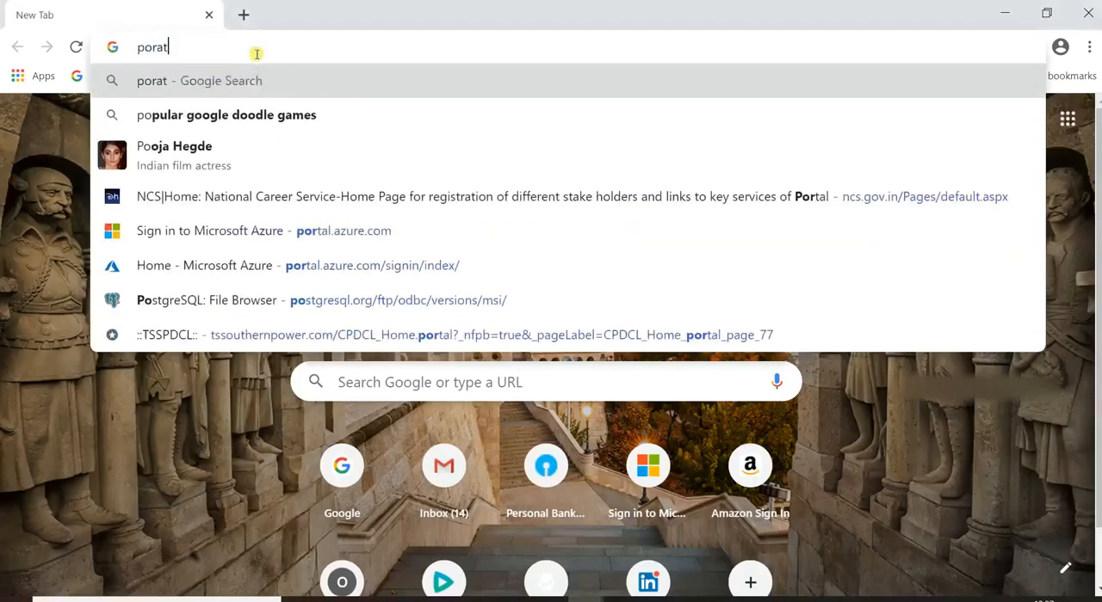
key("BackSpace")
key("BackSpace")
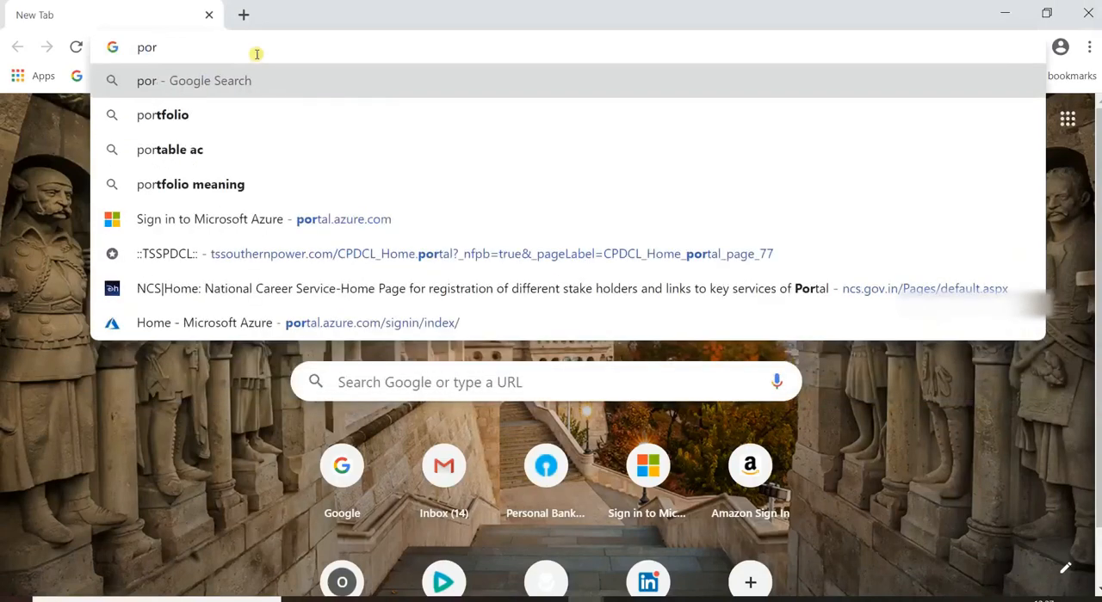
type("tal.azure.com")
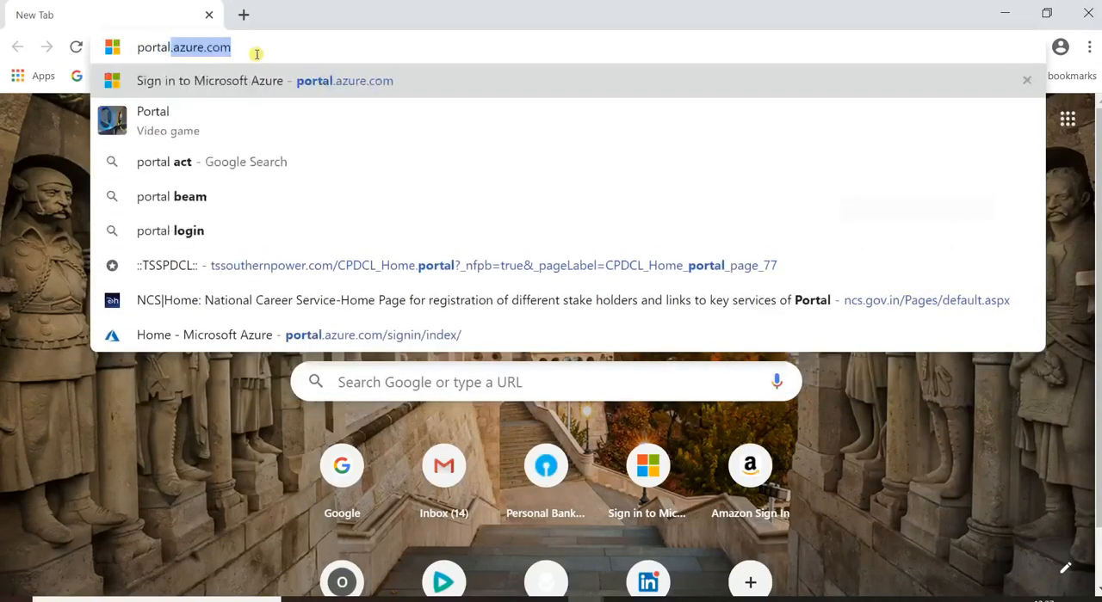
key("Return")
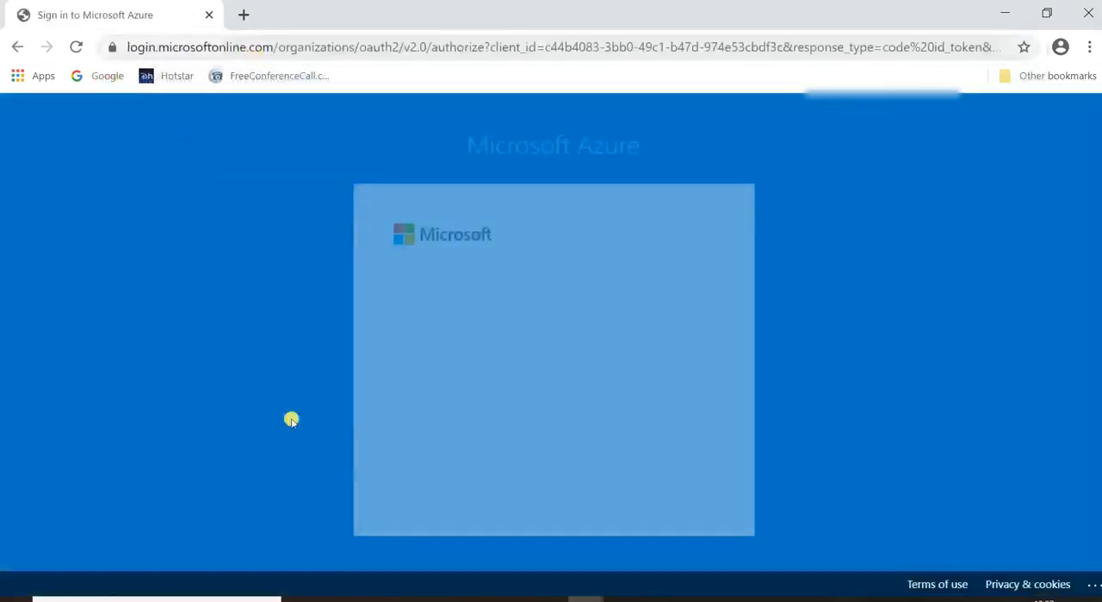
type("abcd")
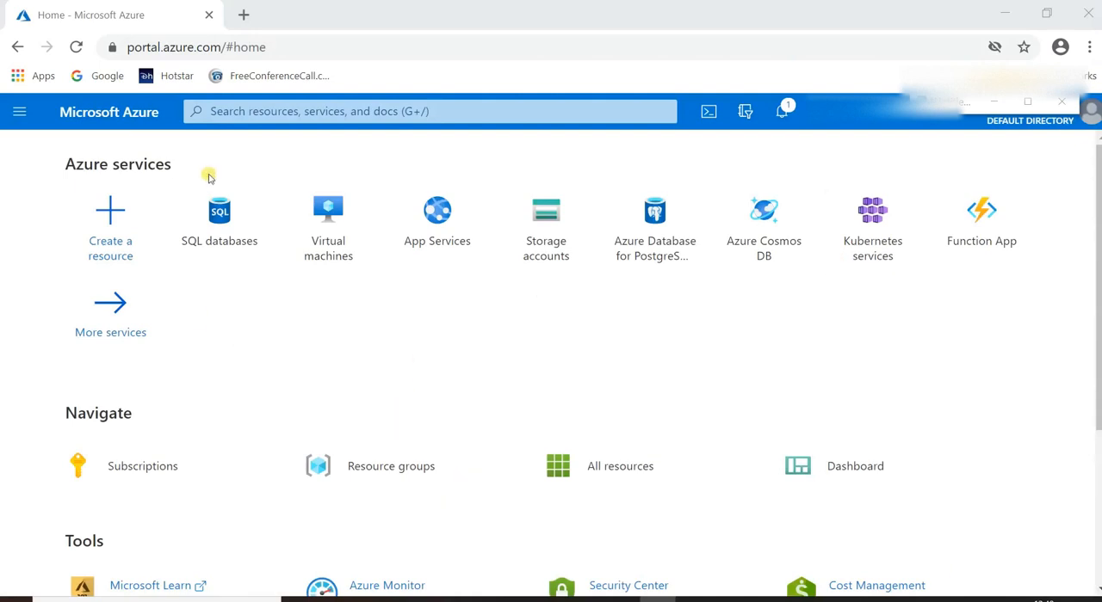
Open the SQL databases service and start creating a new SQL database.
mouse_move(220, 229)
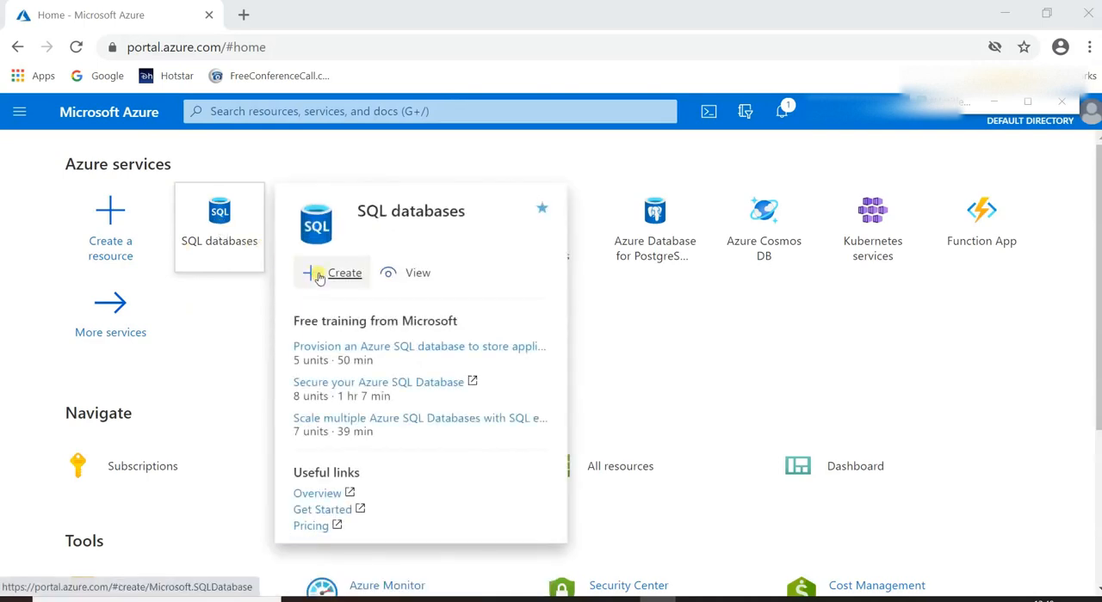
left_click(200, 236)
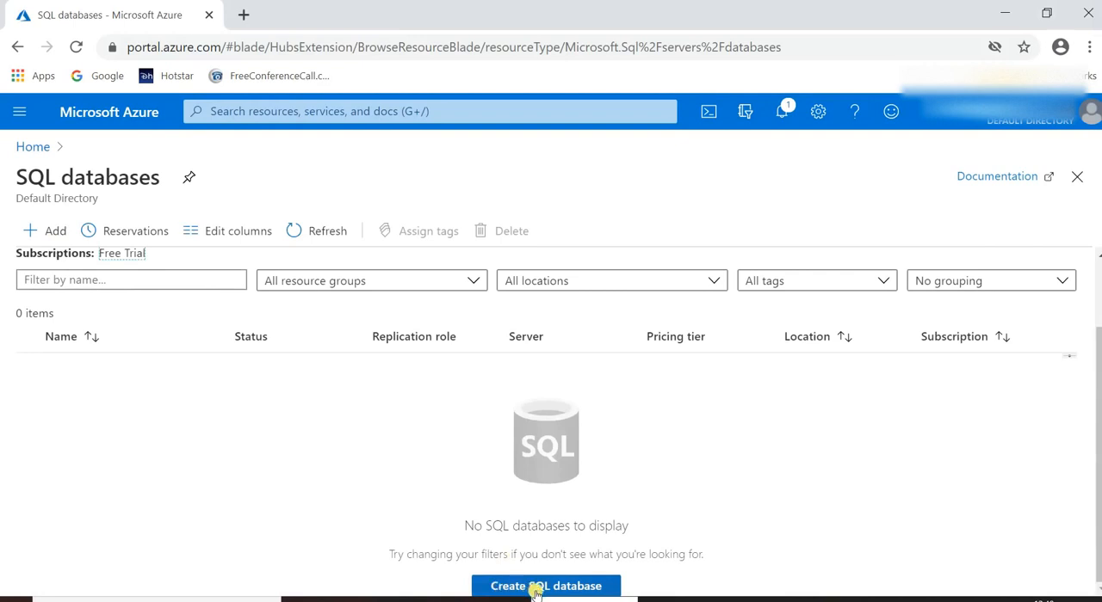
left_click(36, 234)
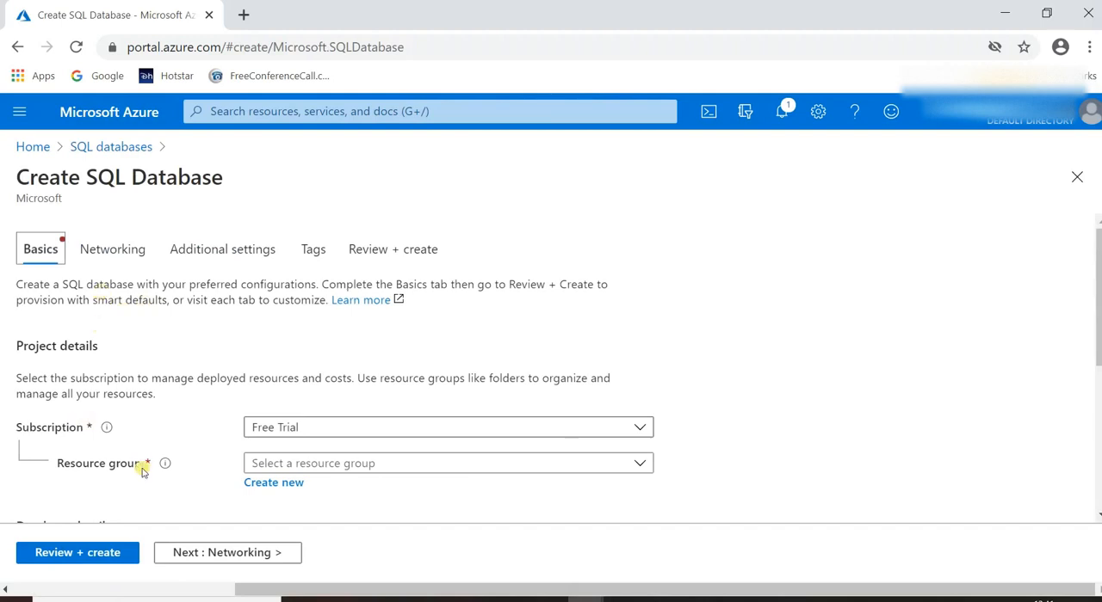
Check the subscription choices in the project details of the new database.
scroll(137, 348, "down", 3)
scroll(136, 362, "up", 3)
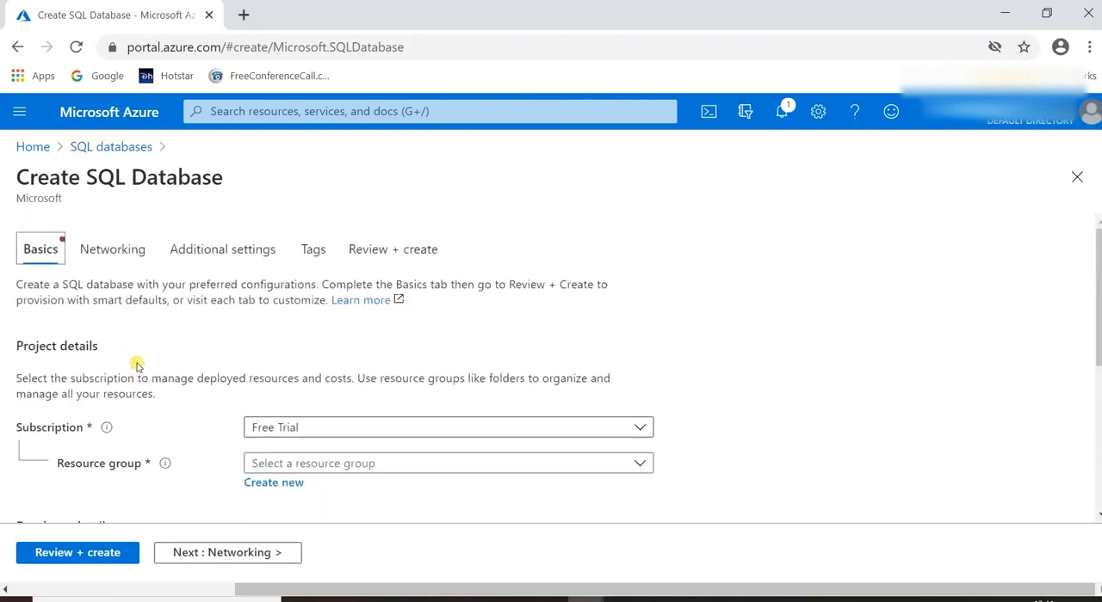
left_click(303, 430)
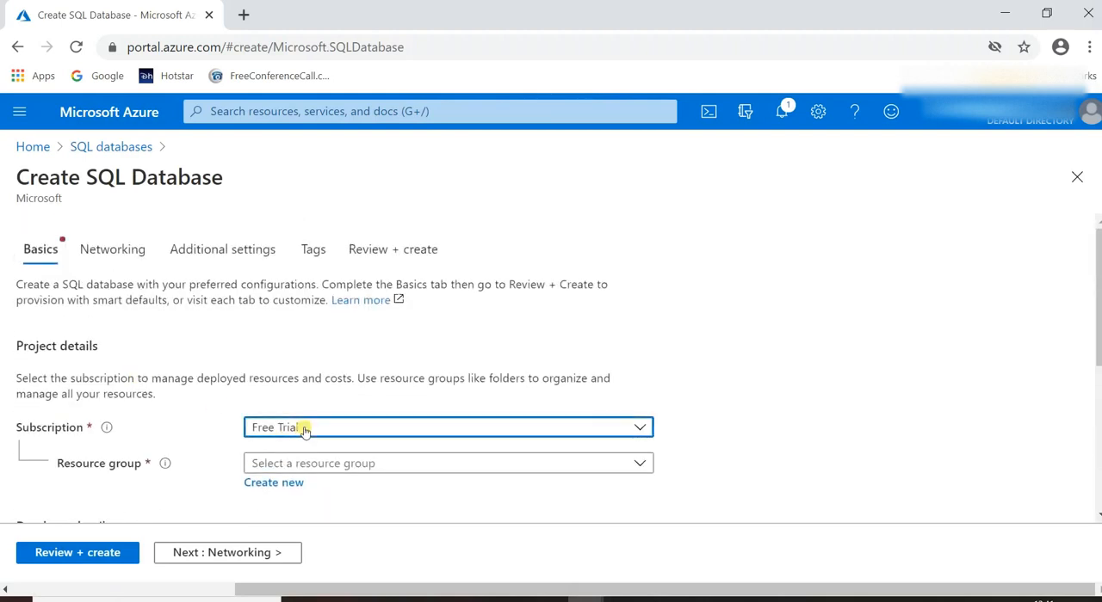
left_click(303, 431)
left_click(172, 421)
Create a new resource group named bkresource for the database.
scroll(175, 421, "down", 3)
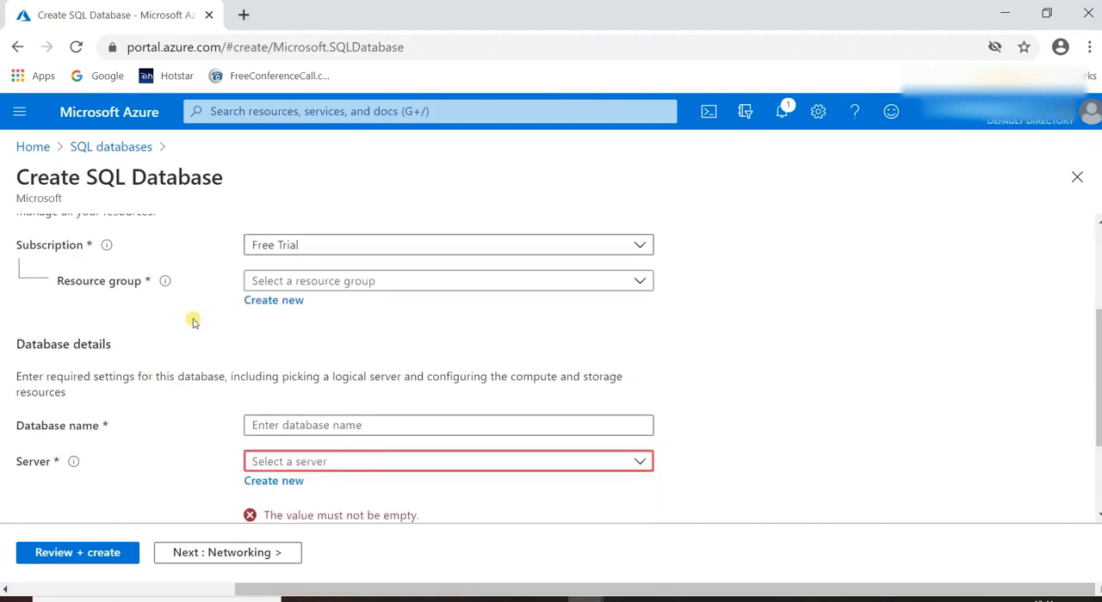
left_click(369, 281)
left_click(369, 281)
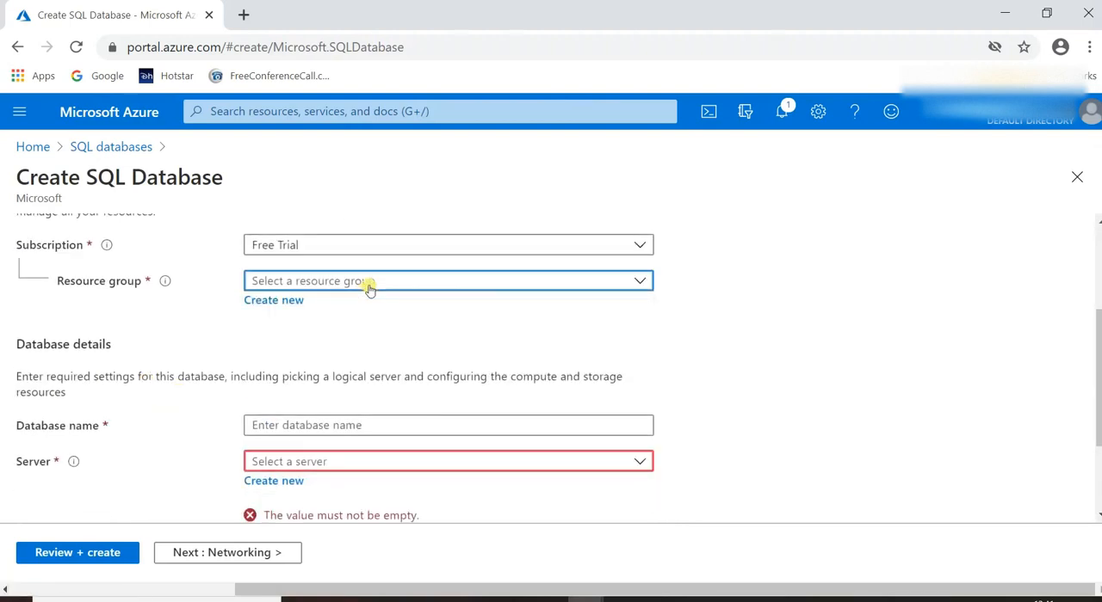
left_click(291, 308)
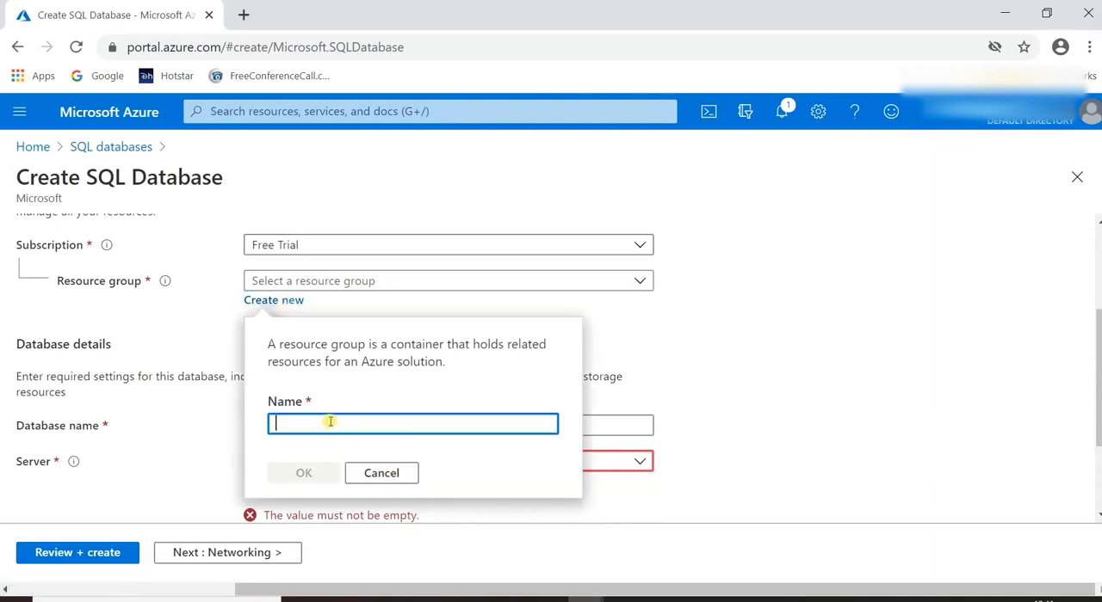
type("bk")
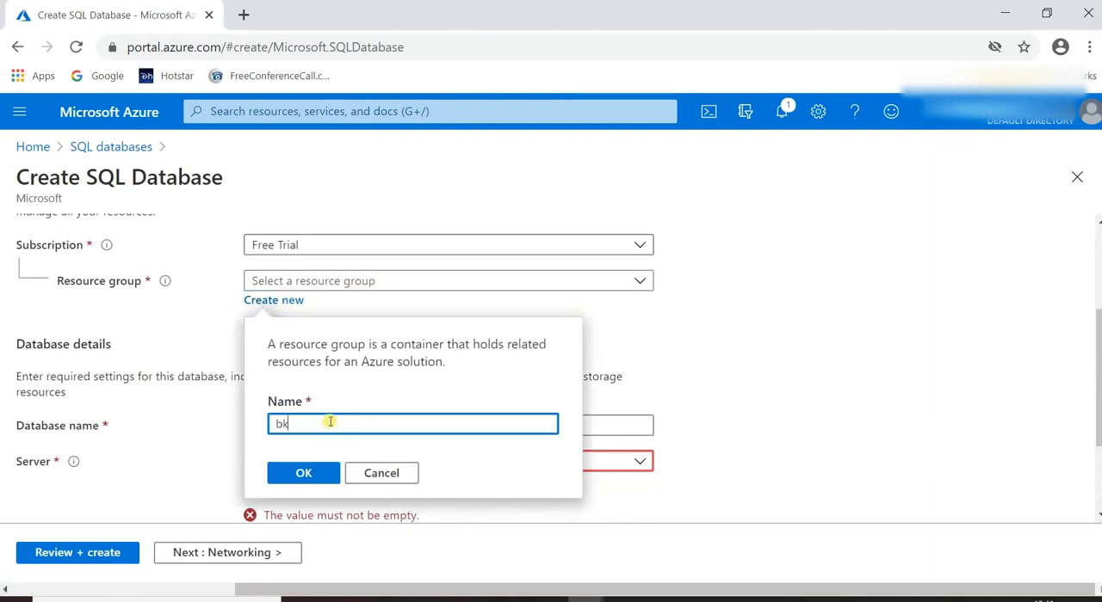
type("resource")
left_click(320, 475)
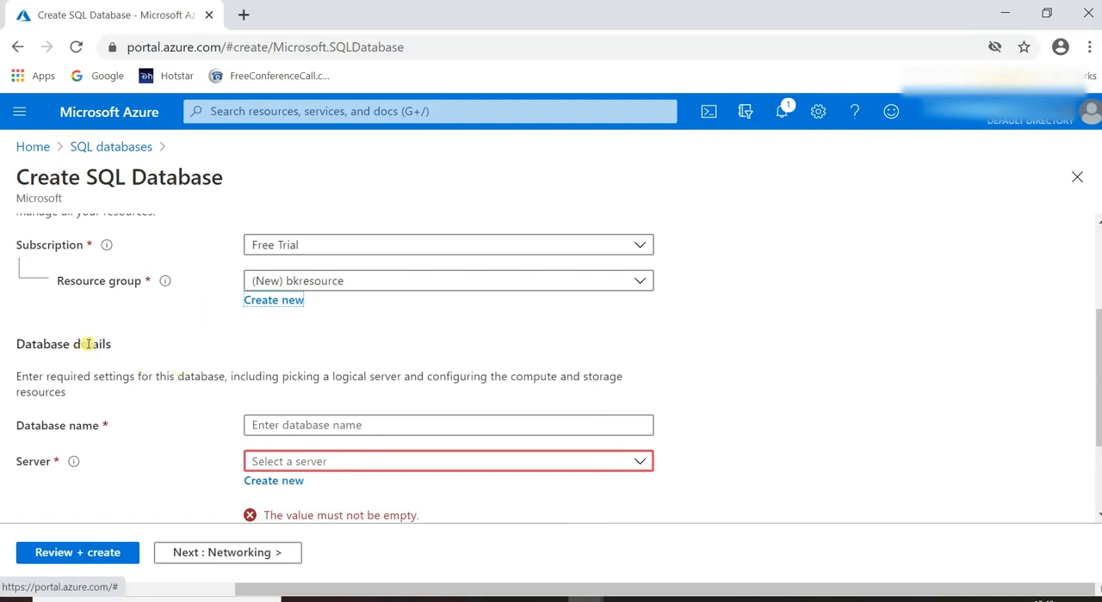
Name the new database test in the database details.
scroll(108, 403, "down", 1)
left_click(320, 333)
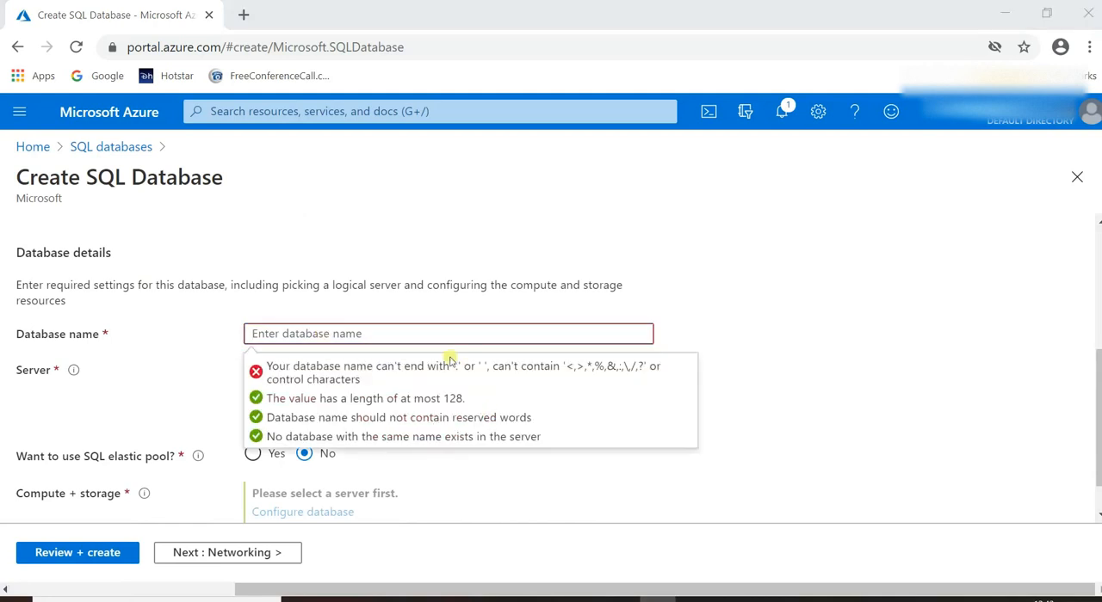
left_click(436, 335)
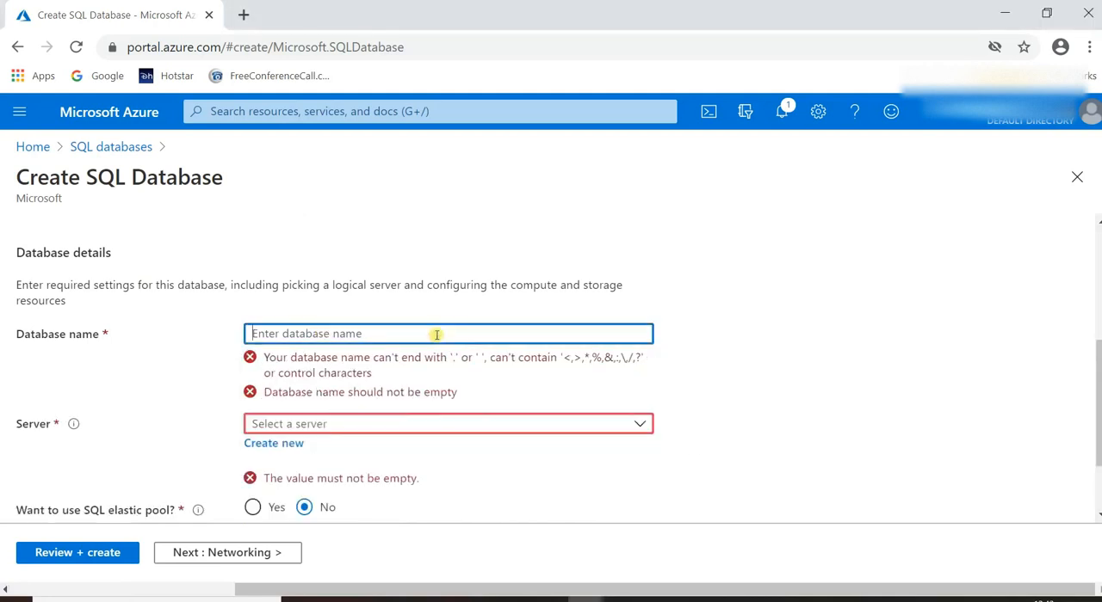
type("test")
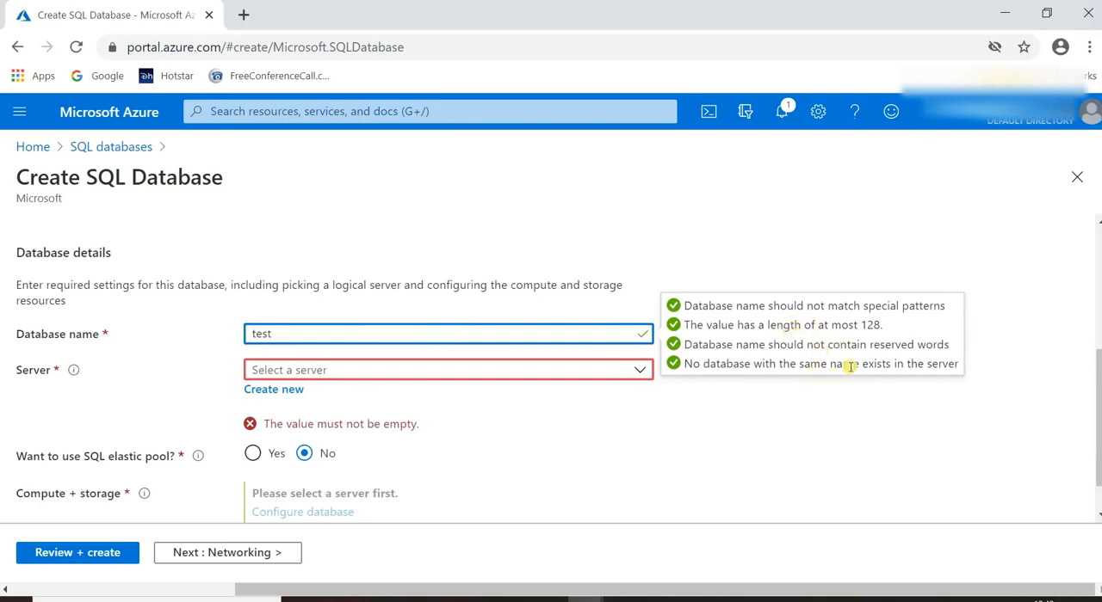
Start a new server for the database and set its server name to bkserver1.
left_click(379, 375)
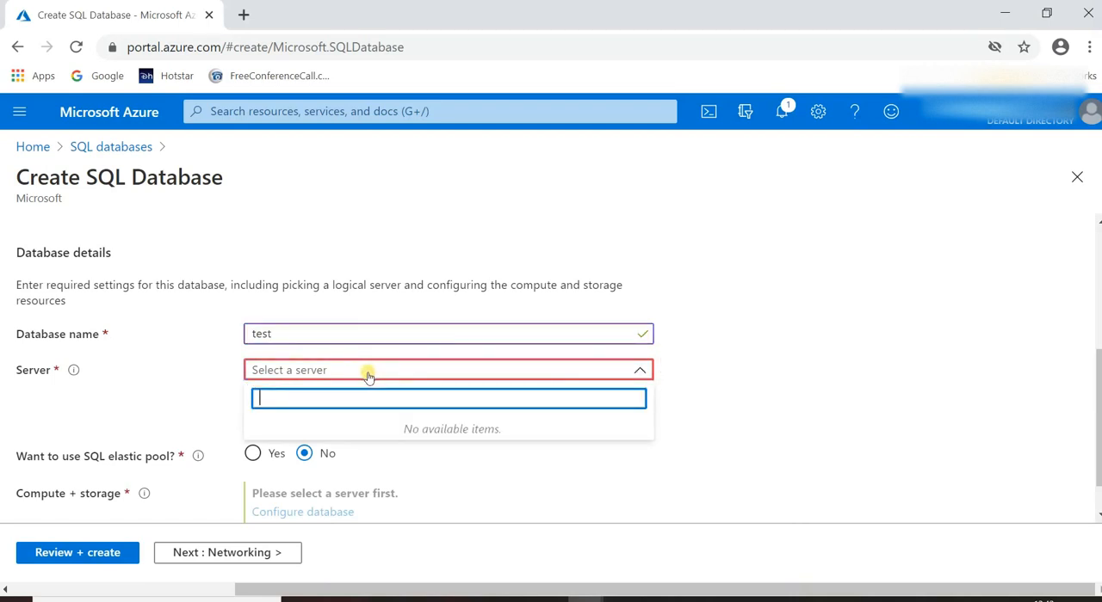
left_click(412, 465)
left_click(284, 391)
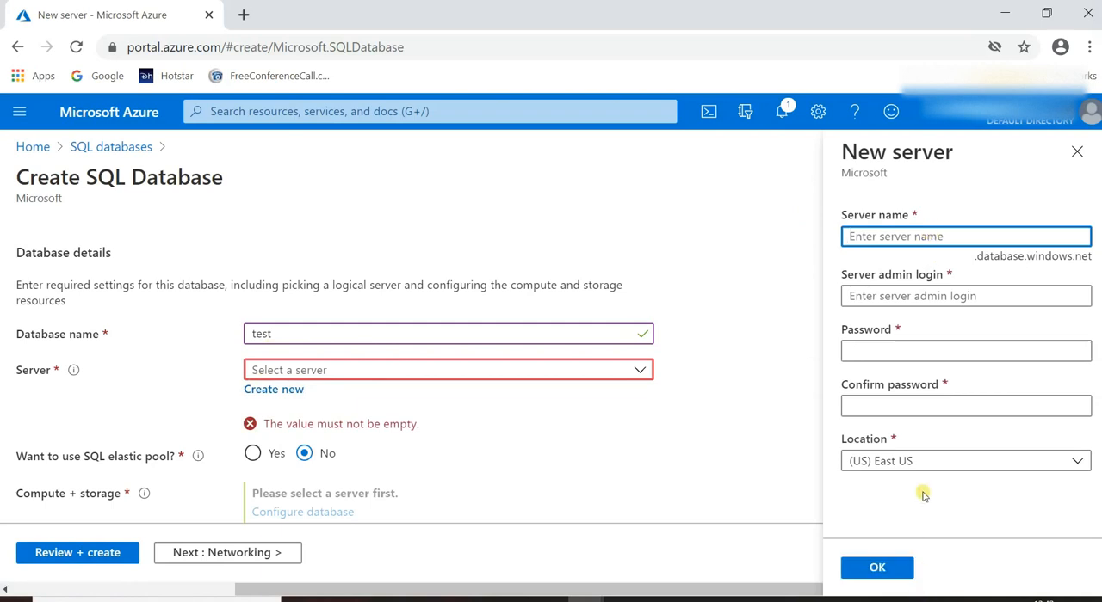
type("bkserver")
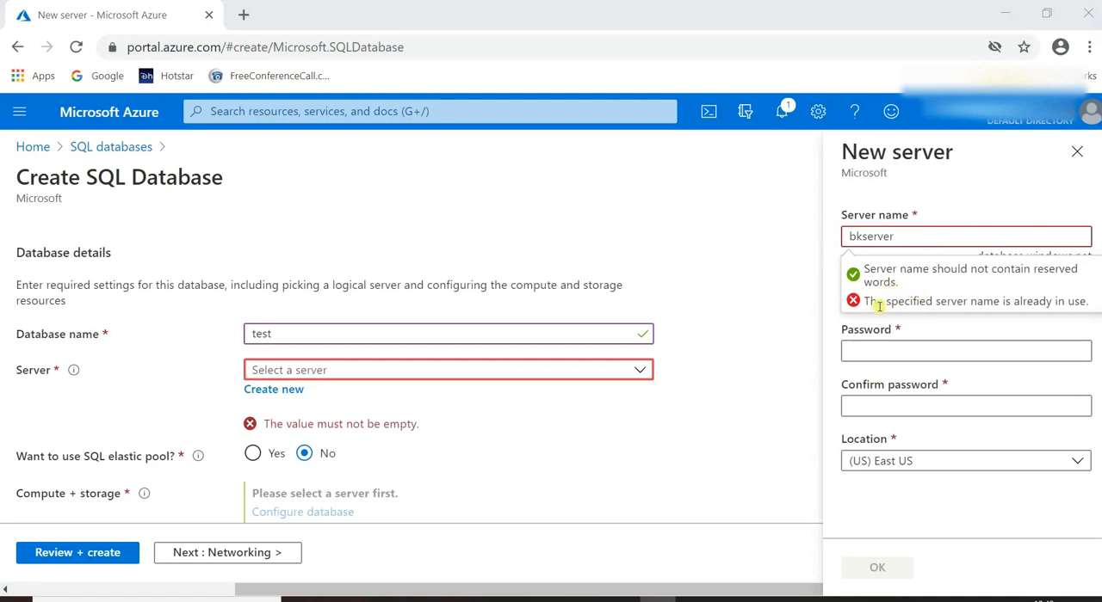
left_click(902, 236)
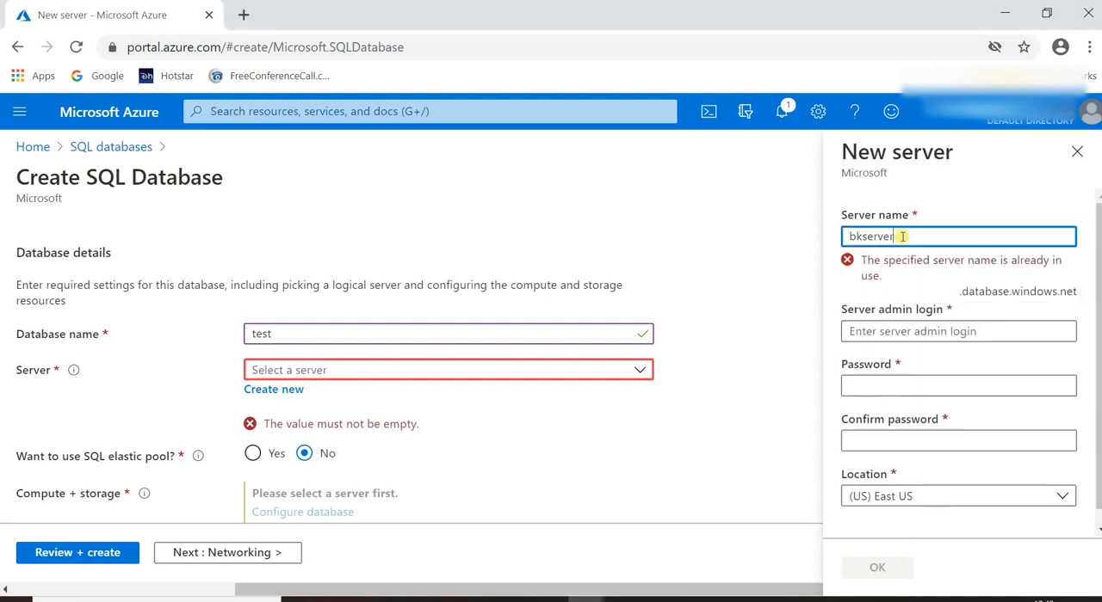
key("BackSpace")
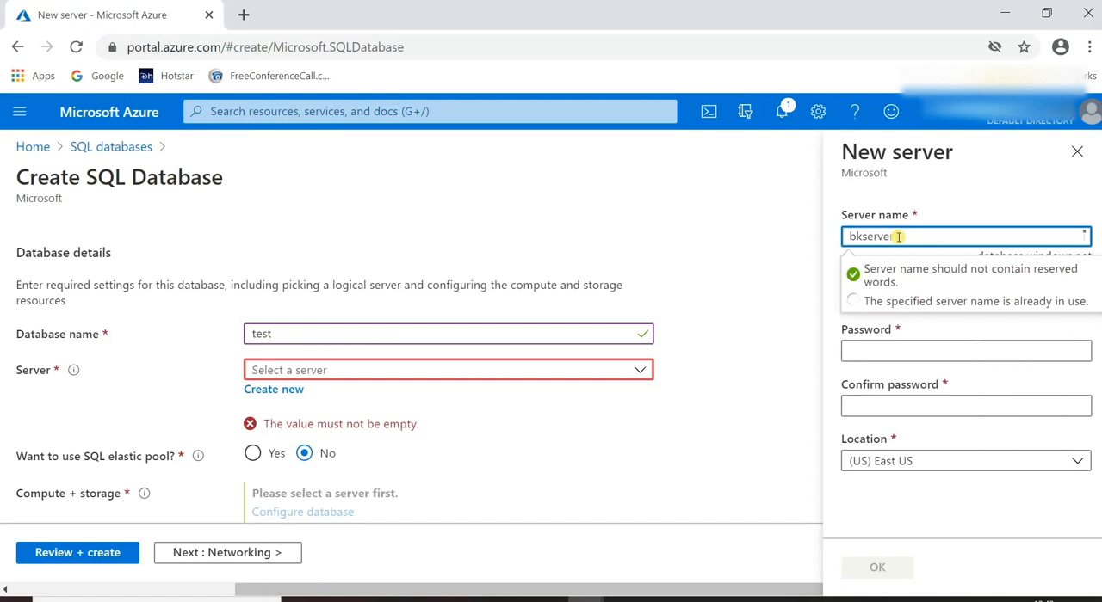
type("r1")
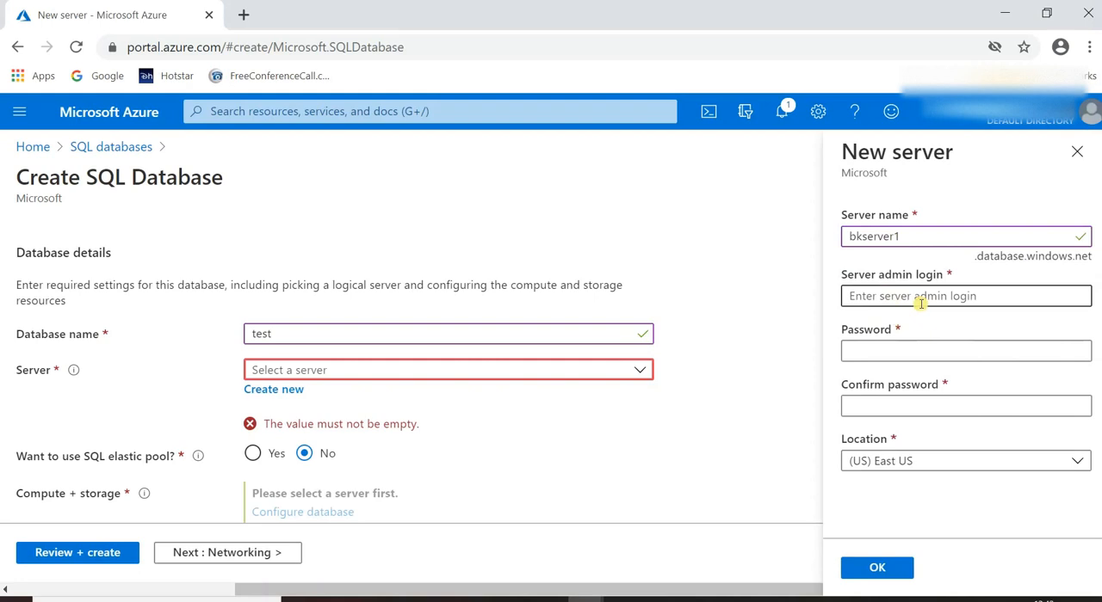
Set the new server's admin login to bkserveradmin.
left_click(920, 303)
type("bk")
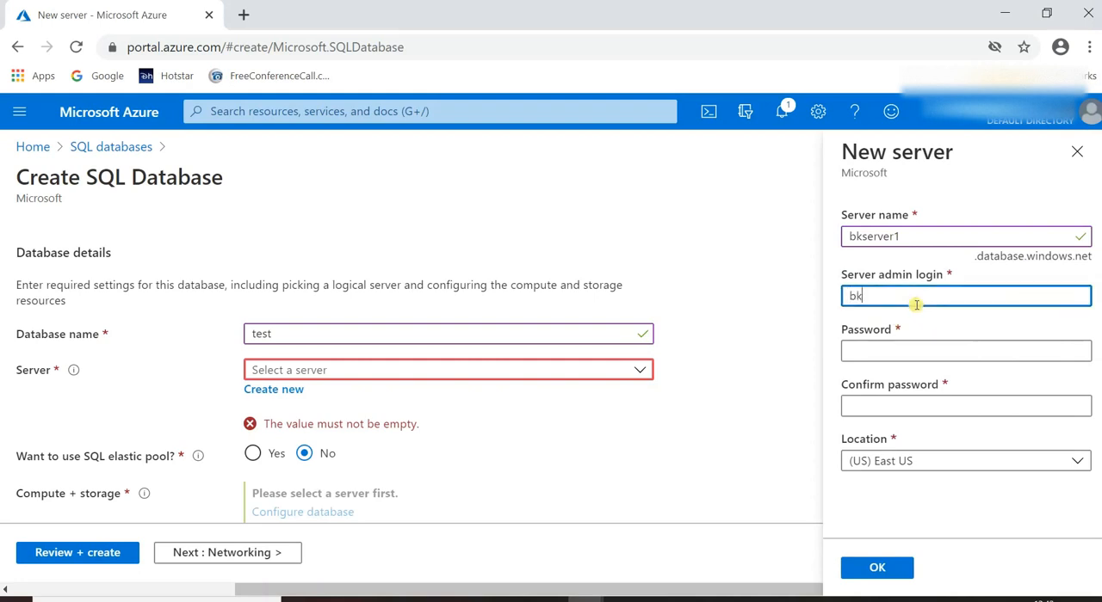
type("serveradmin")
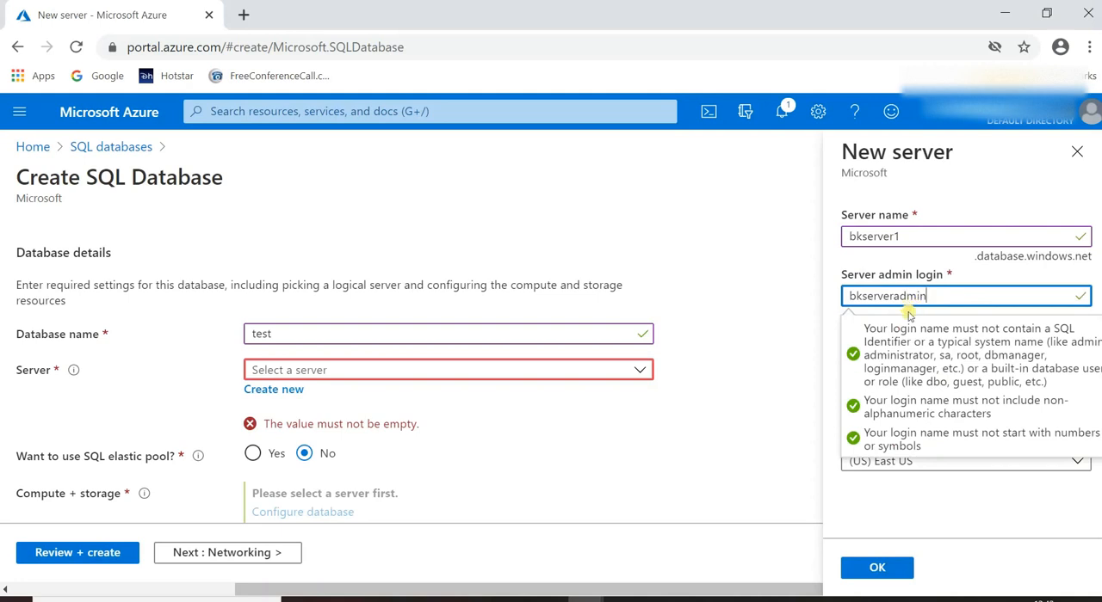
Enter the server admin password and repeat it in the password confirmation.
left_click(804, 352)
left_click(898, 349)
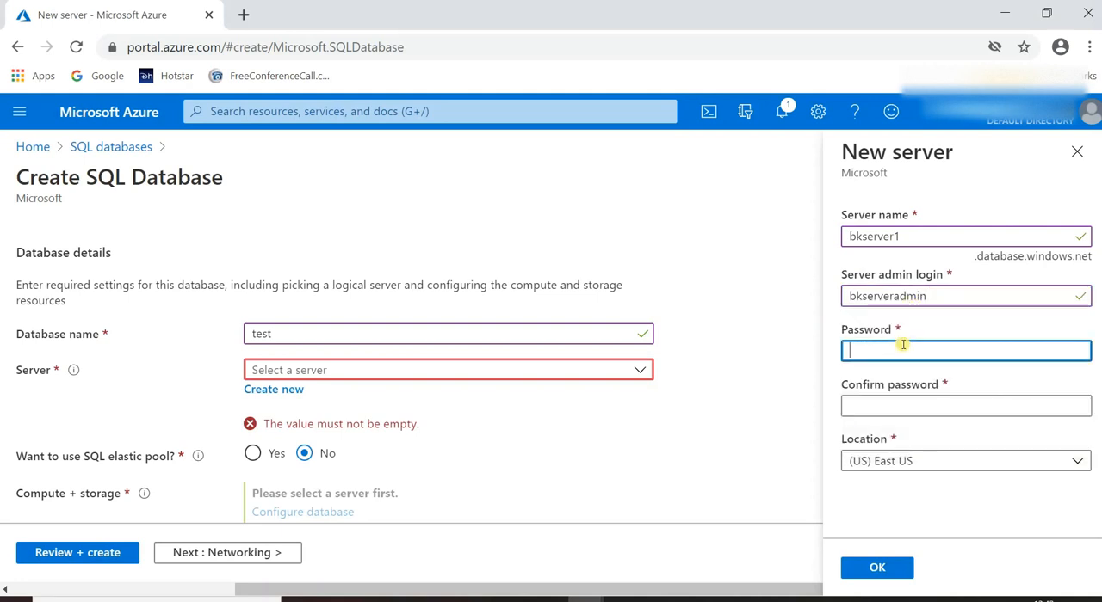
key("ctrl+v")
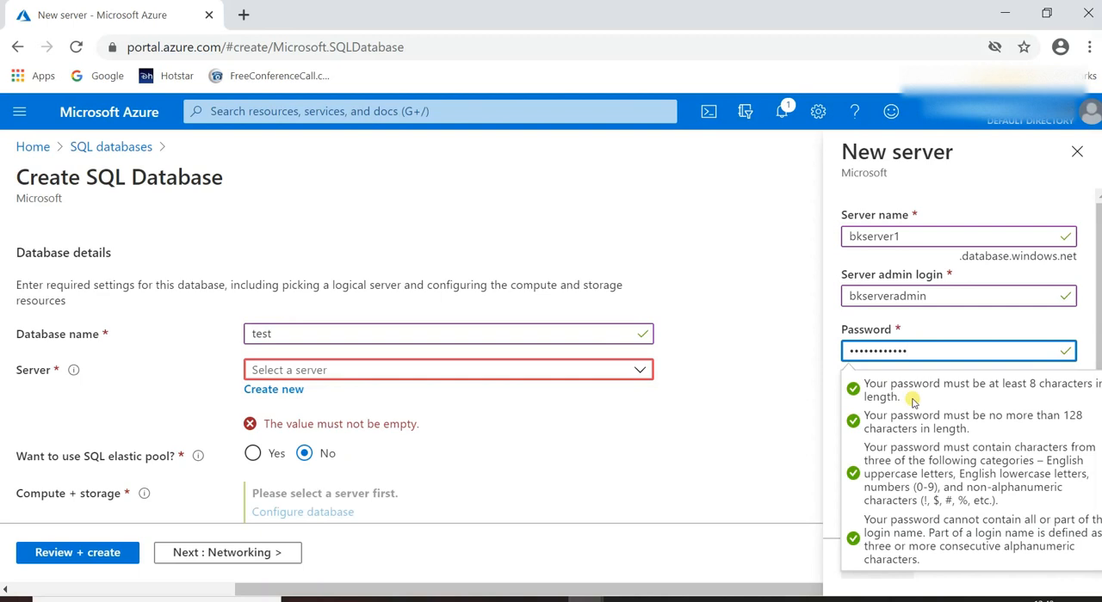
key("Tab")
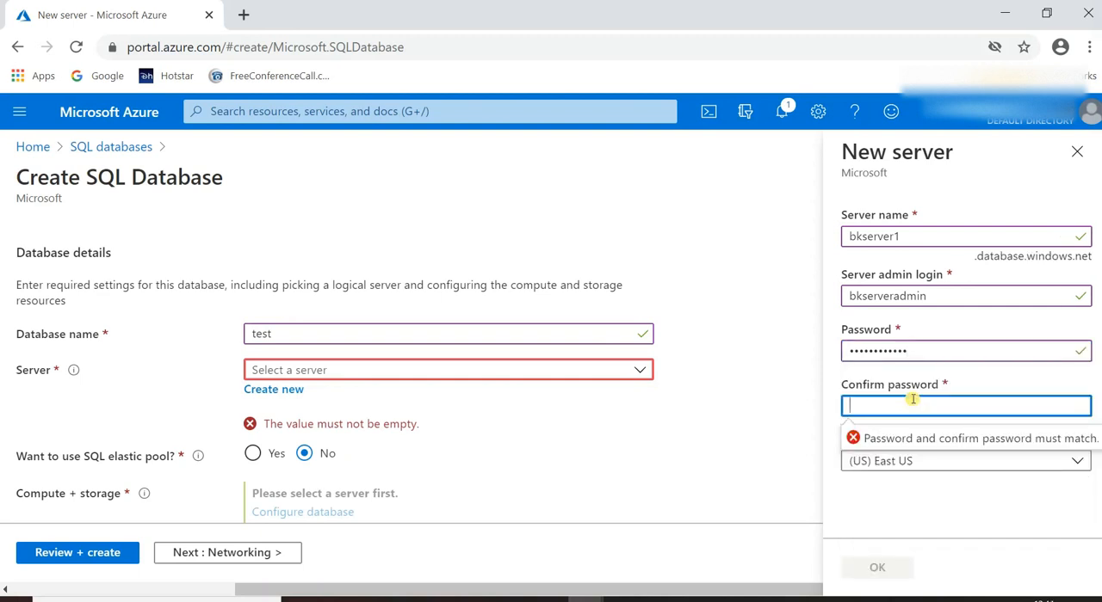
key("ctrl+v")
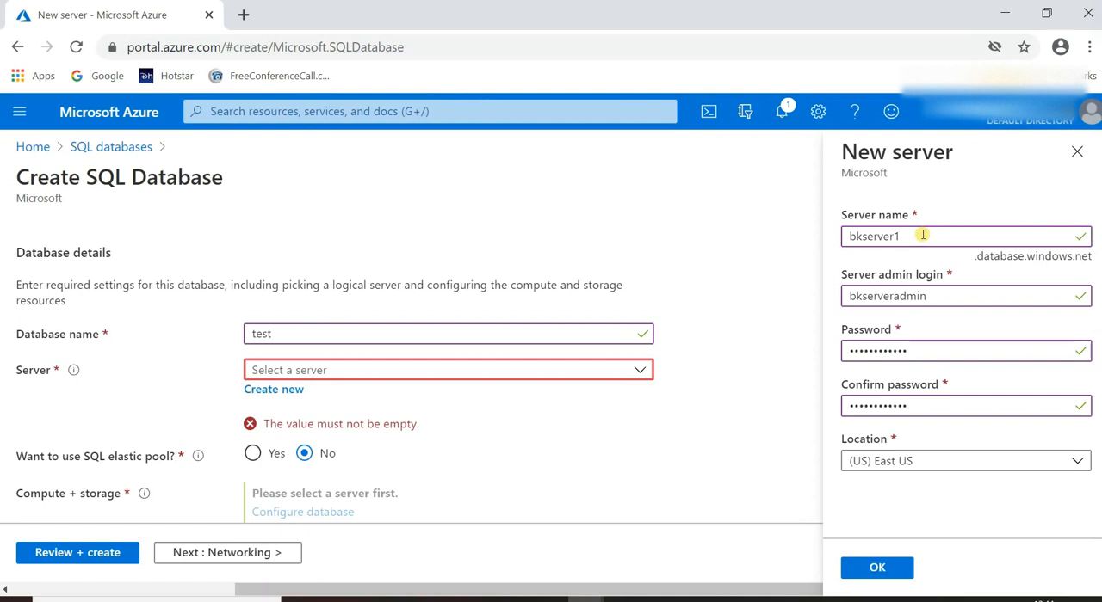
Keep (US) East US as the server location and confirm the new server for the database.
left_click(1053, 462)
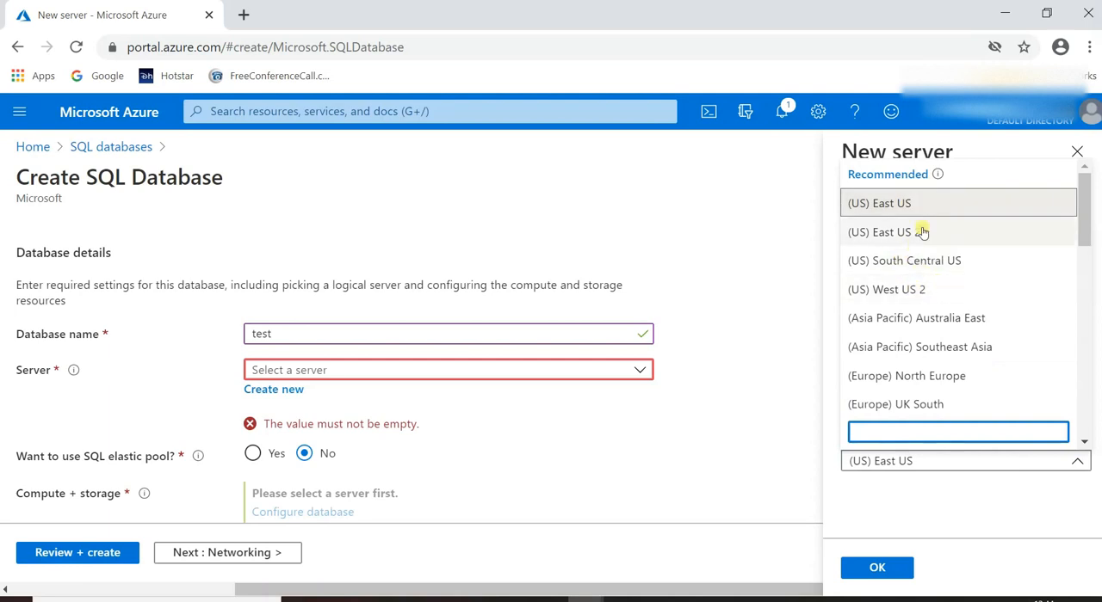
left_click(831, 487)
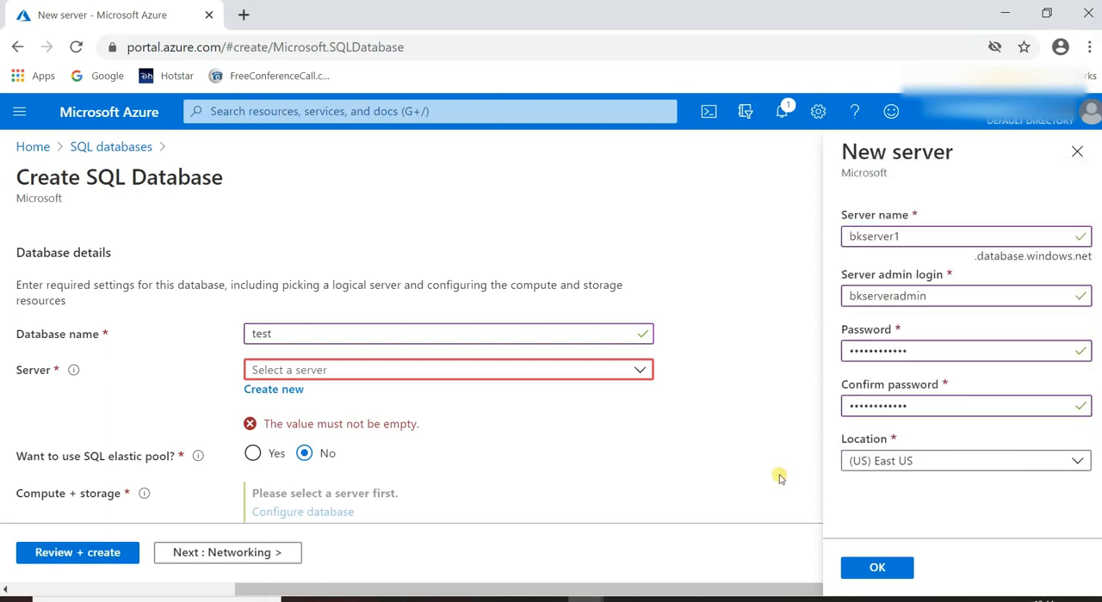
left_click(876, 568)
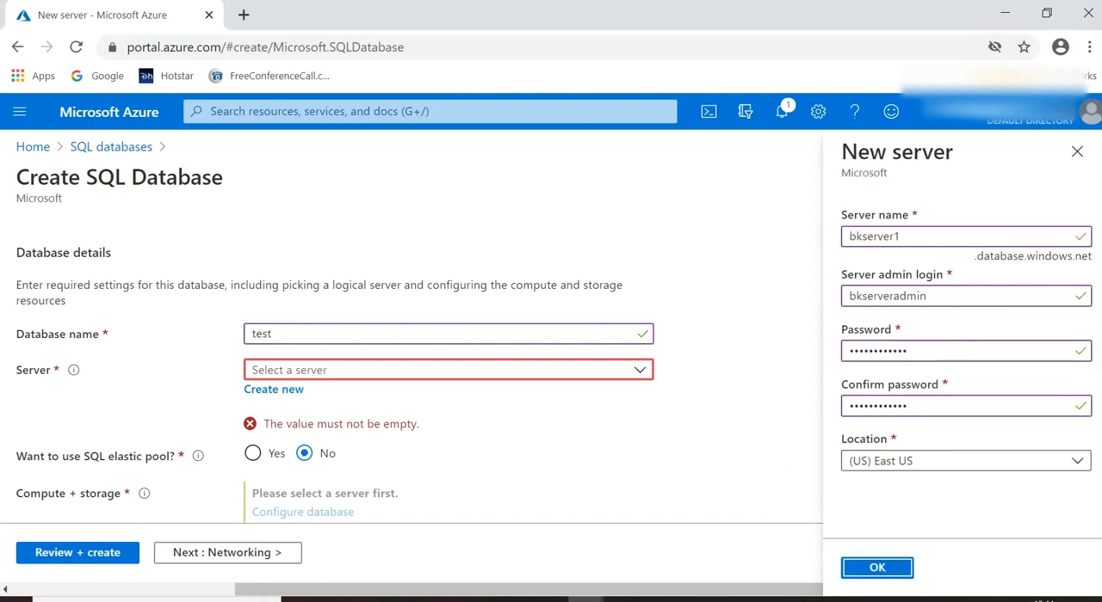
left_click(876, 567)
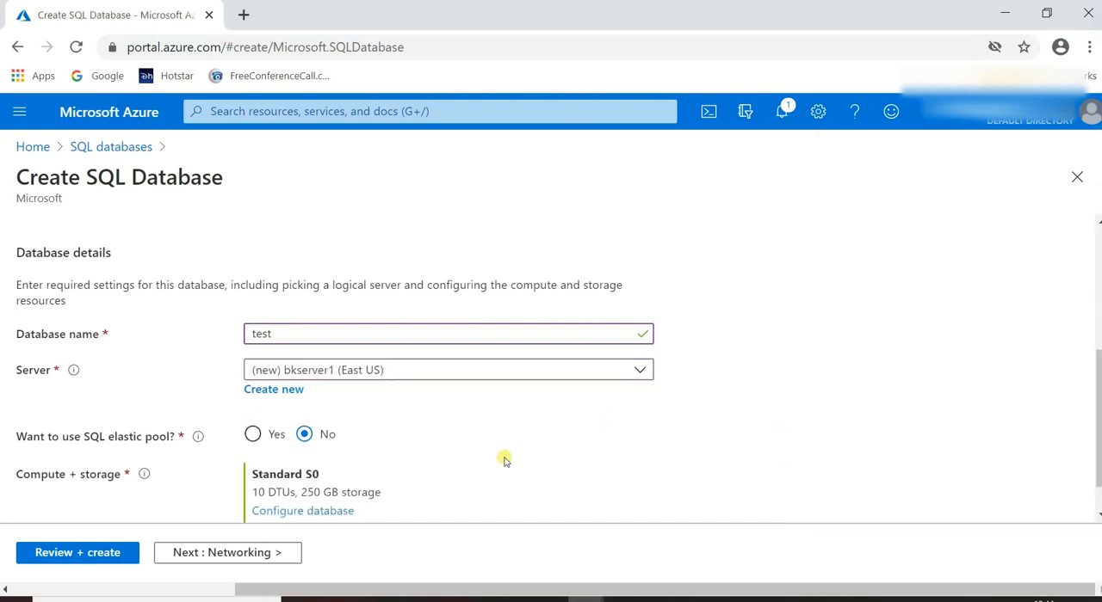
scroll(502, 457, "down", 1)
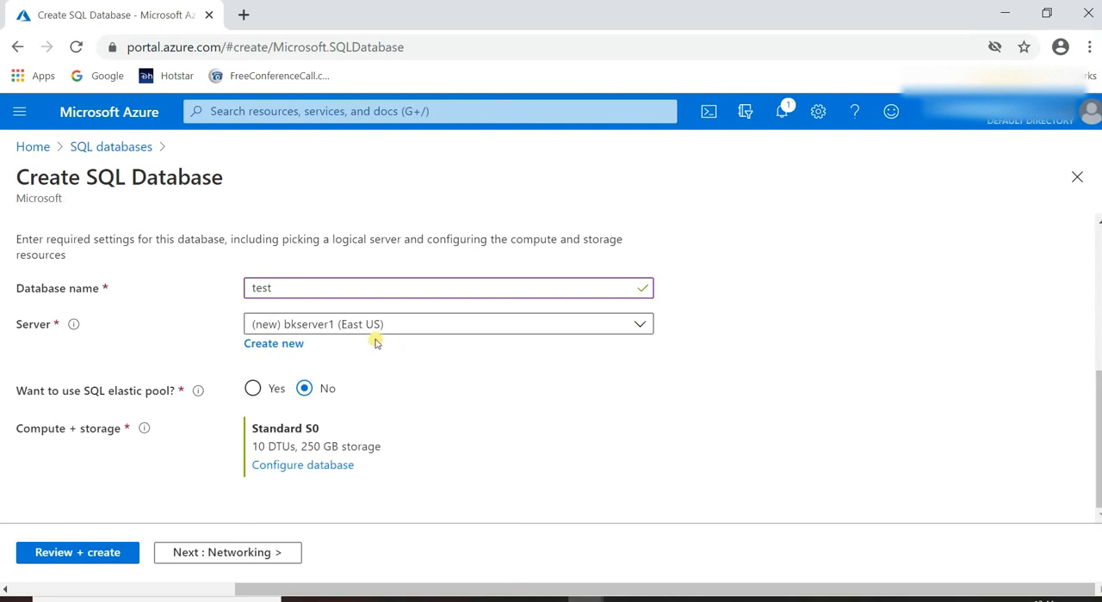
Configure the database's compute and storage as Standard with 20 DTUs (S1) and 250 GB maximum data size.
scroll(376, 342, "up", 4)
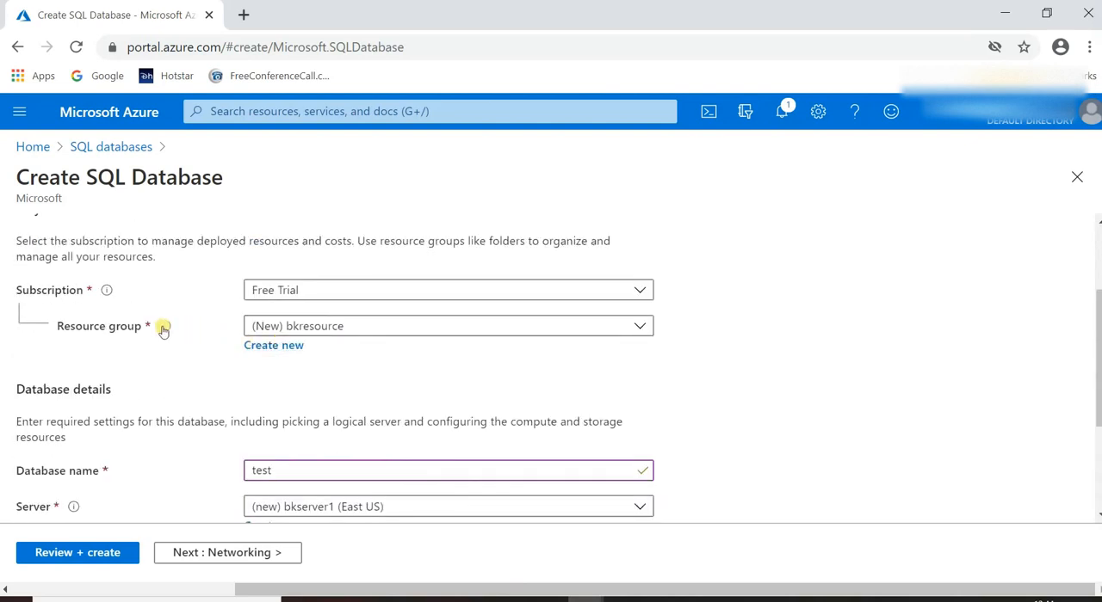
scroll(344, 371, "down", 4)
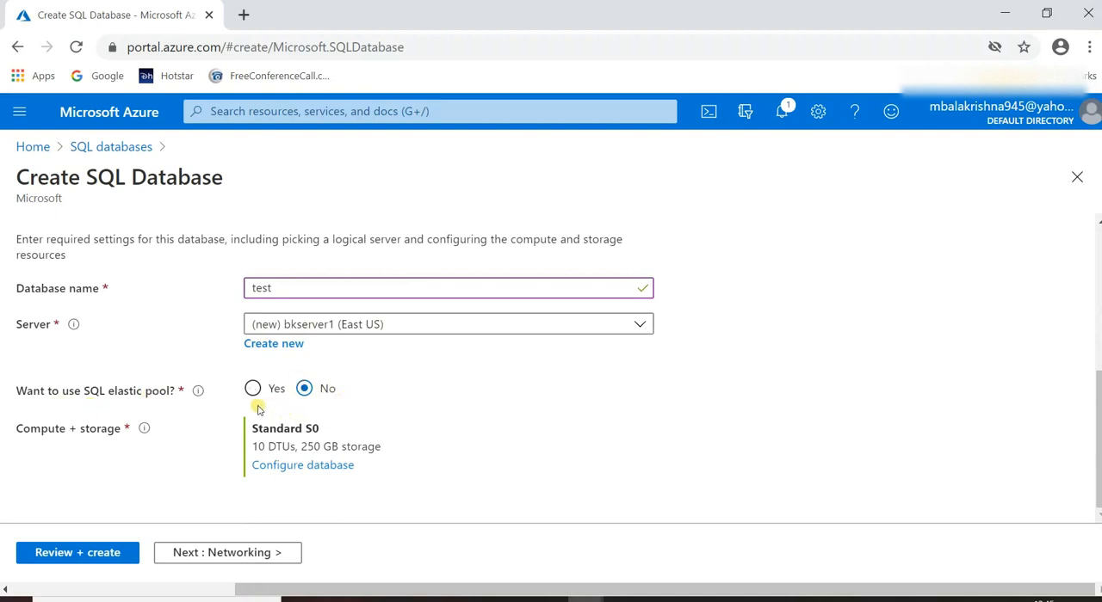
mouse_move(203, 392)
left_click(275, 466)
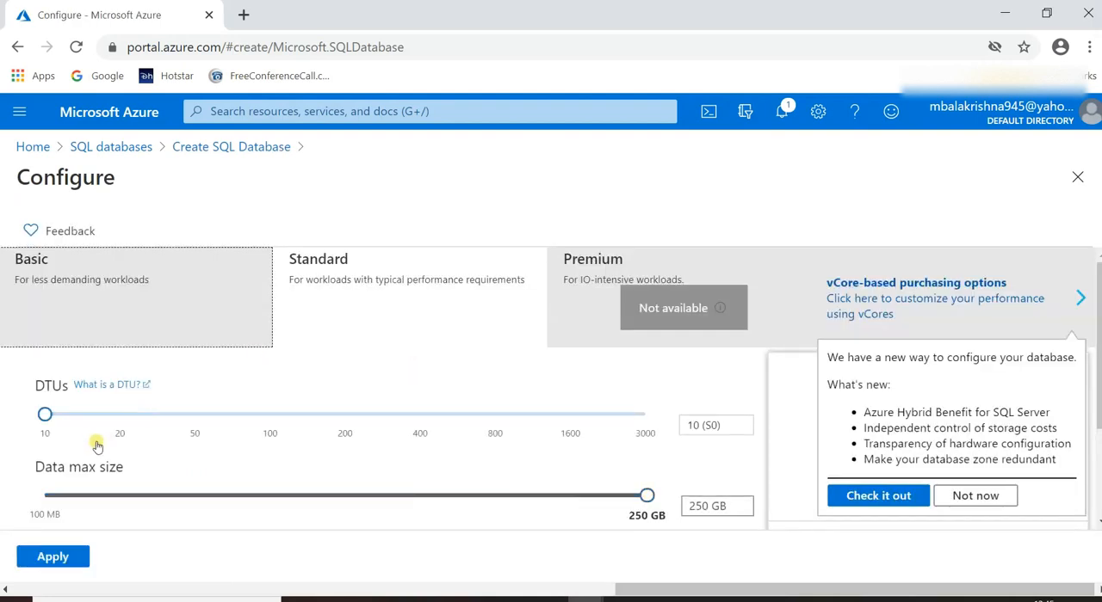
left_click_drag(46, 419, 118, 422)
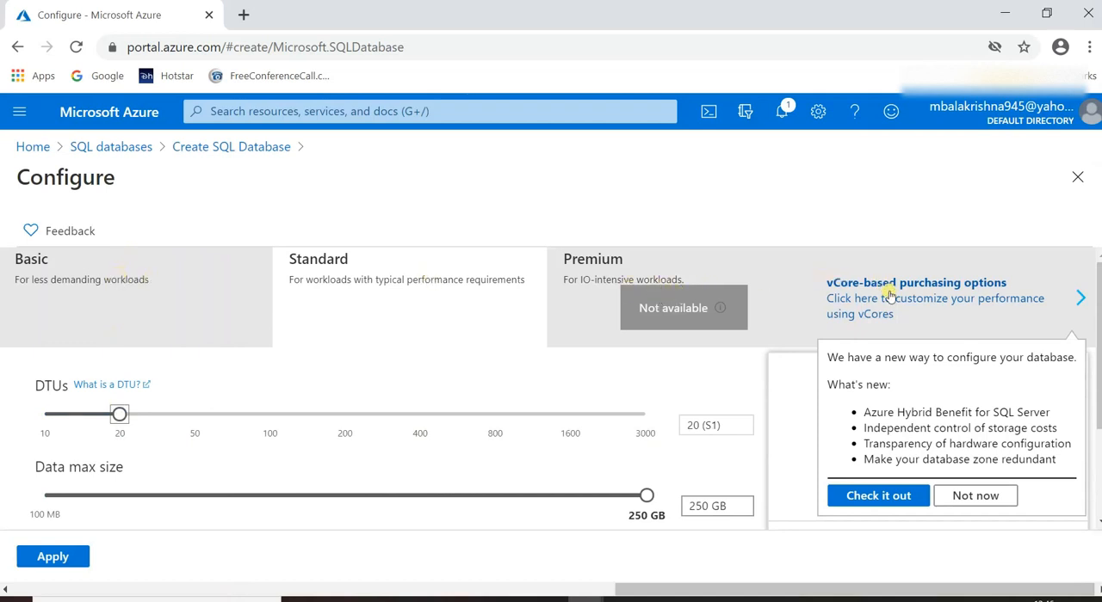
scroll(889, 295, "down", 1)
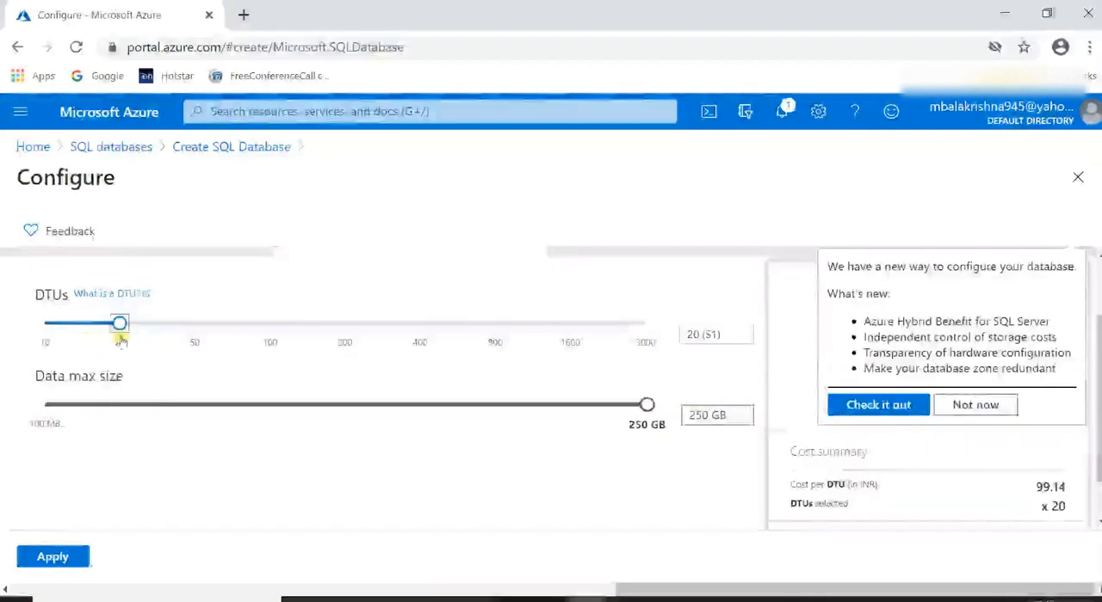
left_click(53, 558)
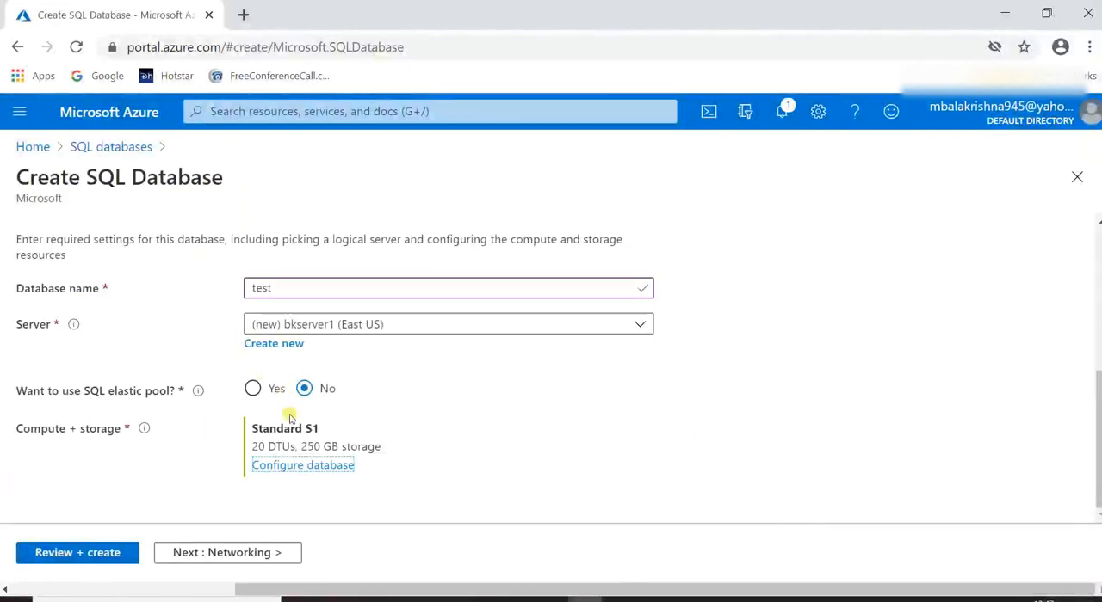
Set the server's network connectivity method to Public endpoint.
left_click(225, 553)
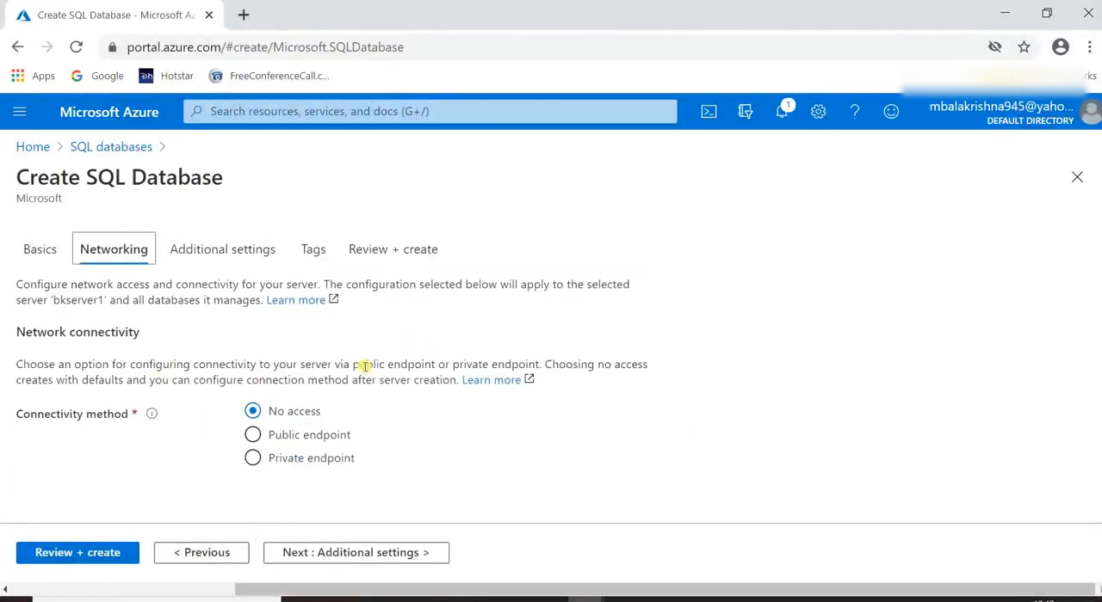
left_click(278, 412)
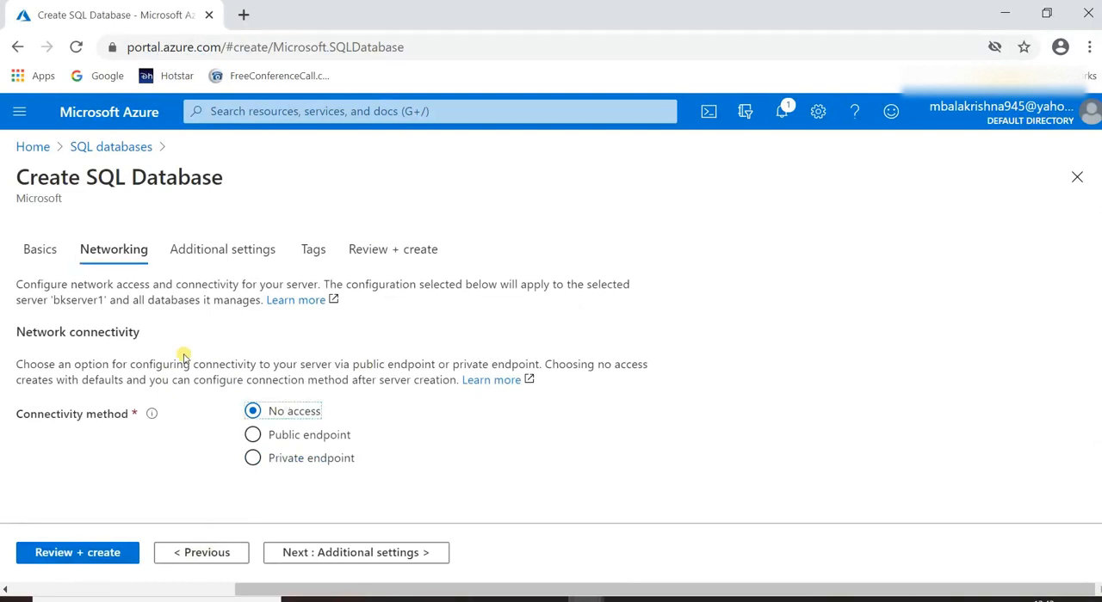
left_click(254, 437)
scroll(258, 435, "down", 2)
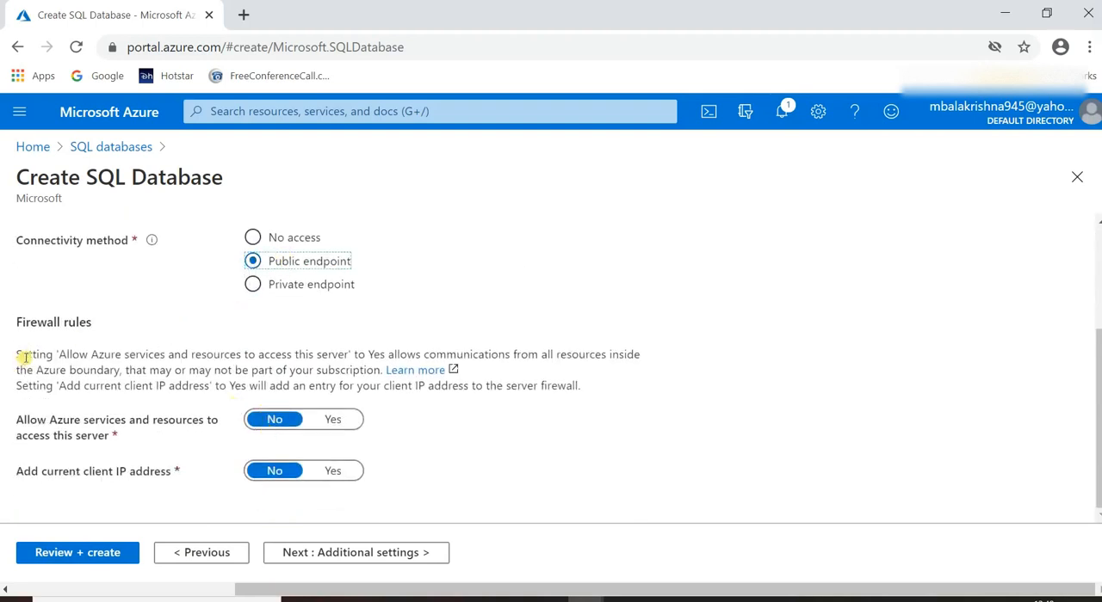
left_click(252, 284)
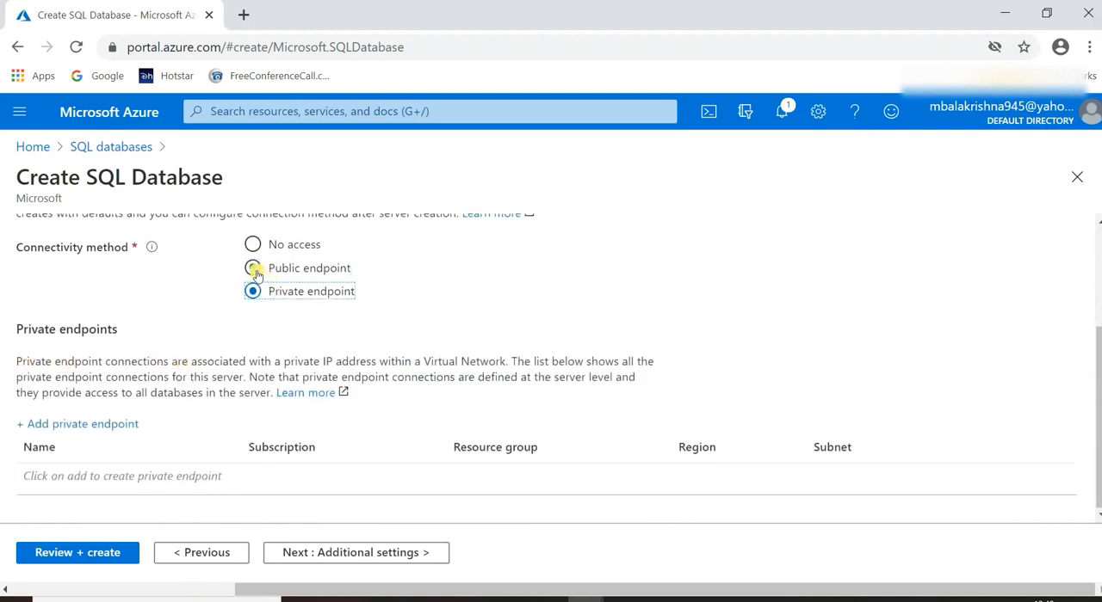
left_click(254, 270)
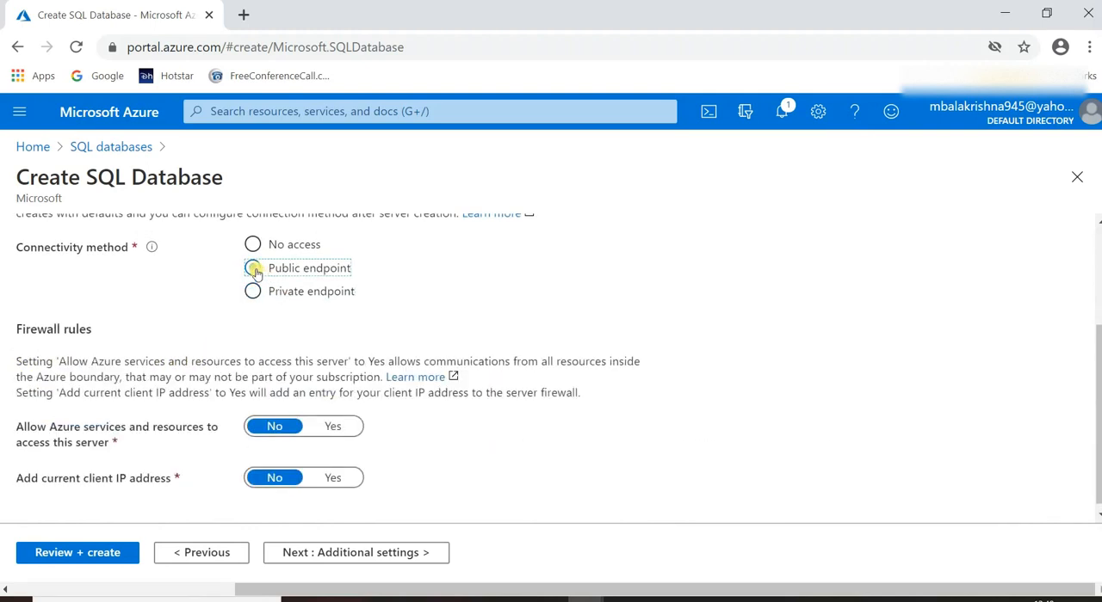
In the additional settings, choose Sample as the existing data for the new database.
left_click(350, 554)
scroll(245, 394, "down", 3)
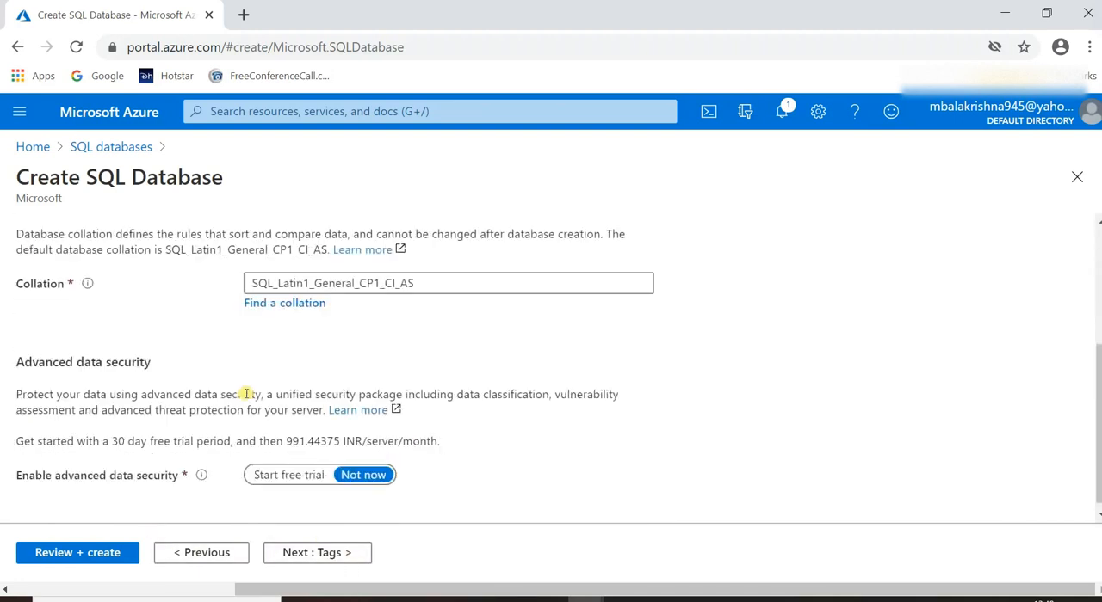
scroll(302, 327, "up", 3)
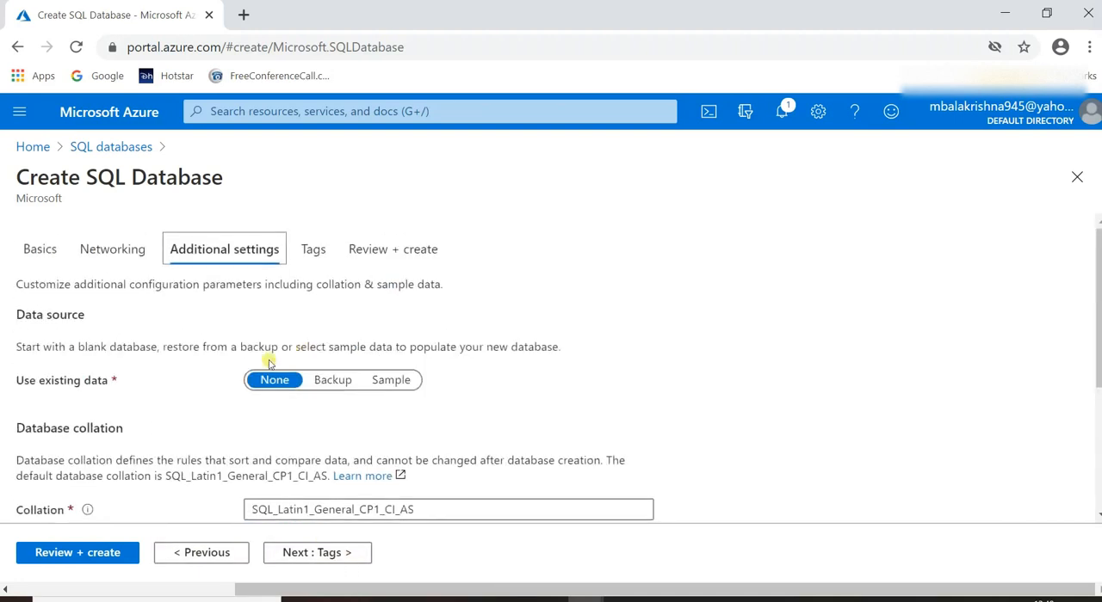
left_click(396, 383)
scroll(226, 443, "down", 3)
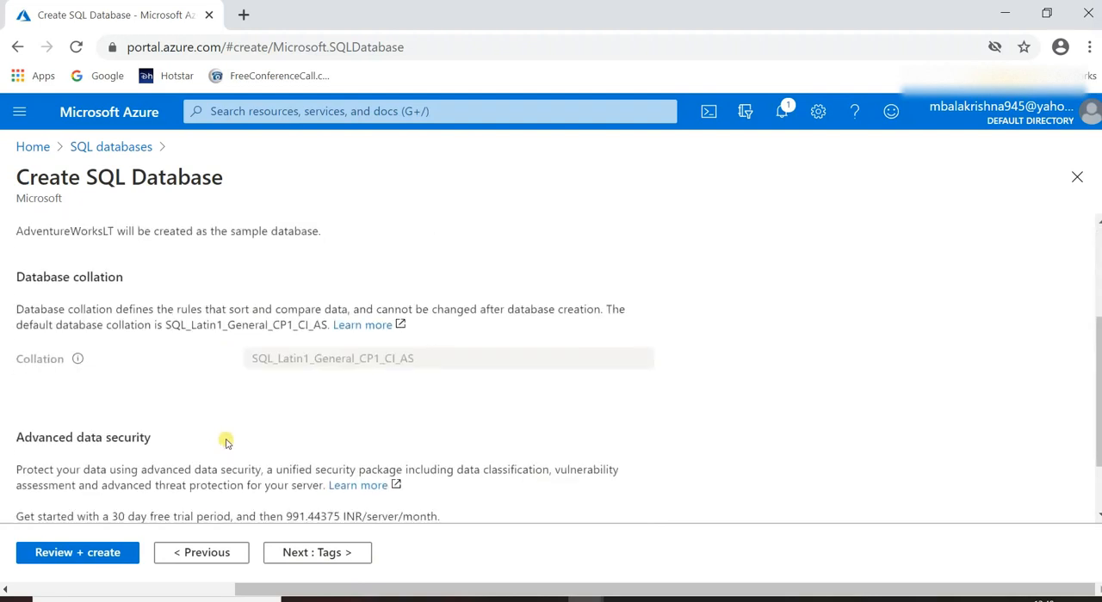
scroll(215, 435, "up", 1)
scroll(212, 424, "up", 2)
scroll(212, 423, "down", 3)
scroll(216, 422, "up", 3)
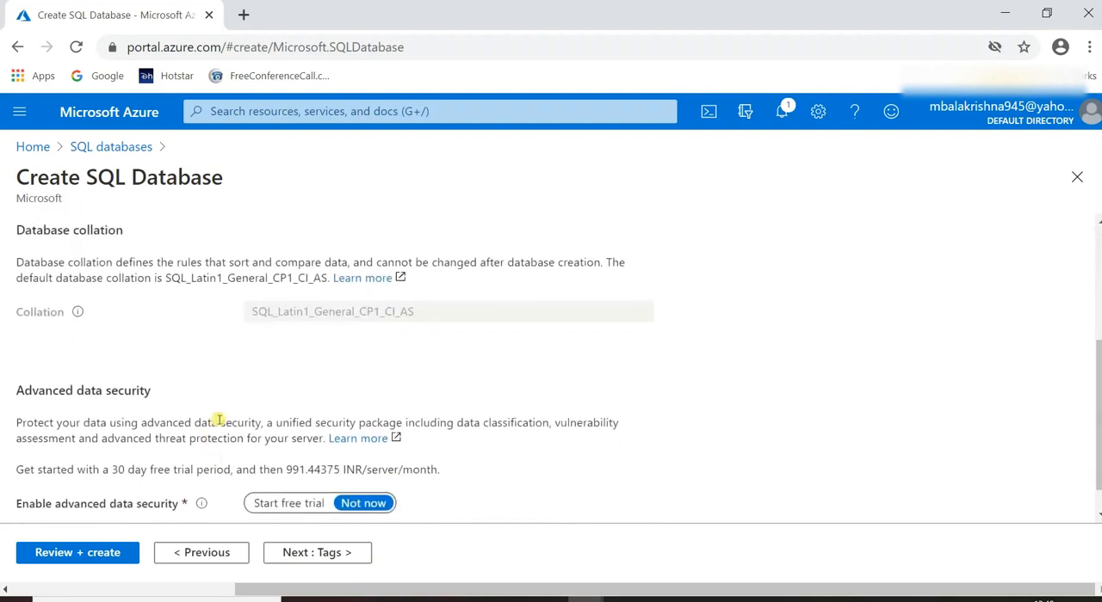
Try Backup as the database's existing data source and switch back to Sample.
left_click(341, 385)
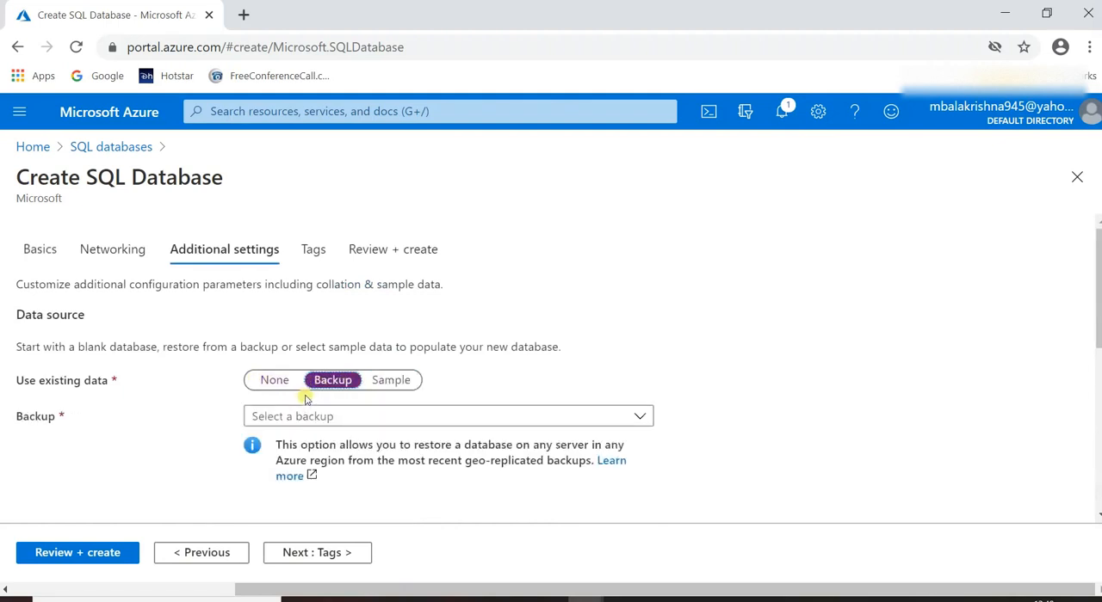
scroll(245, 400, "down", 6)
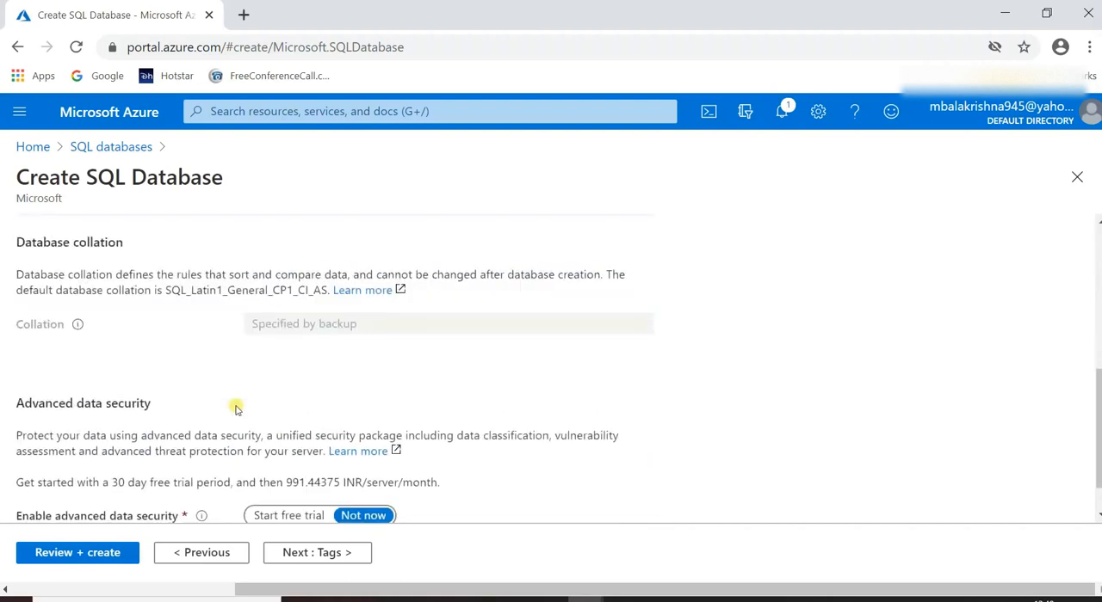
scroll(255, 392, "up", 5)
scroll(254, 392, "up", 1)
left_click(386, 380)
Leave advanced data security at Not now and the tags empty, review the configuration and create the database.
scroll(259, 430, "down", 5)
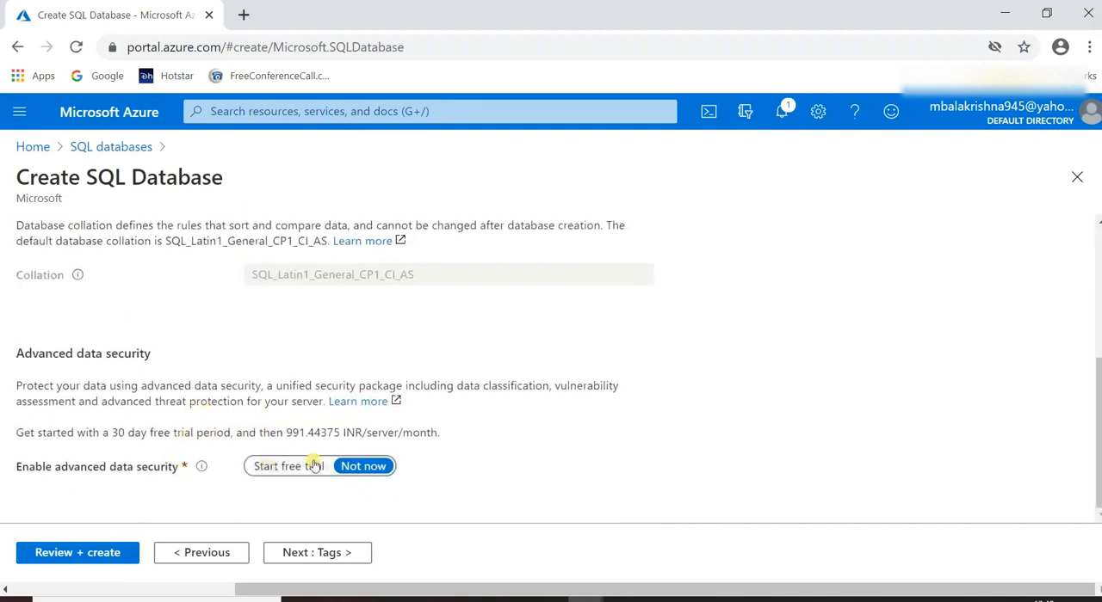
left_click(301, 554)
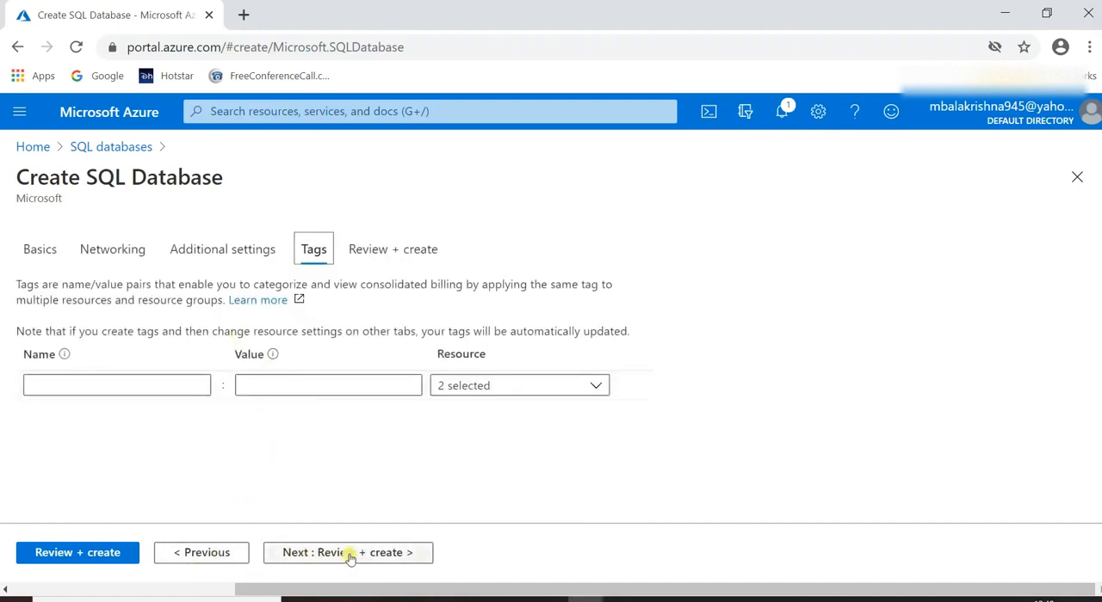
left_click(123, 560)
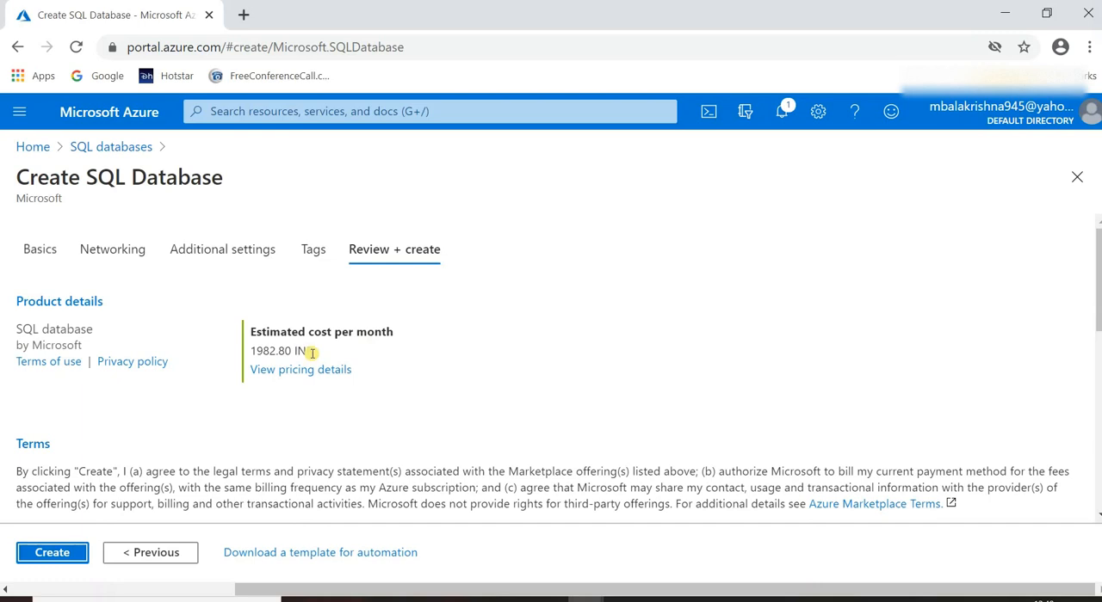
left_click(61, 556)
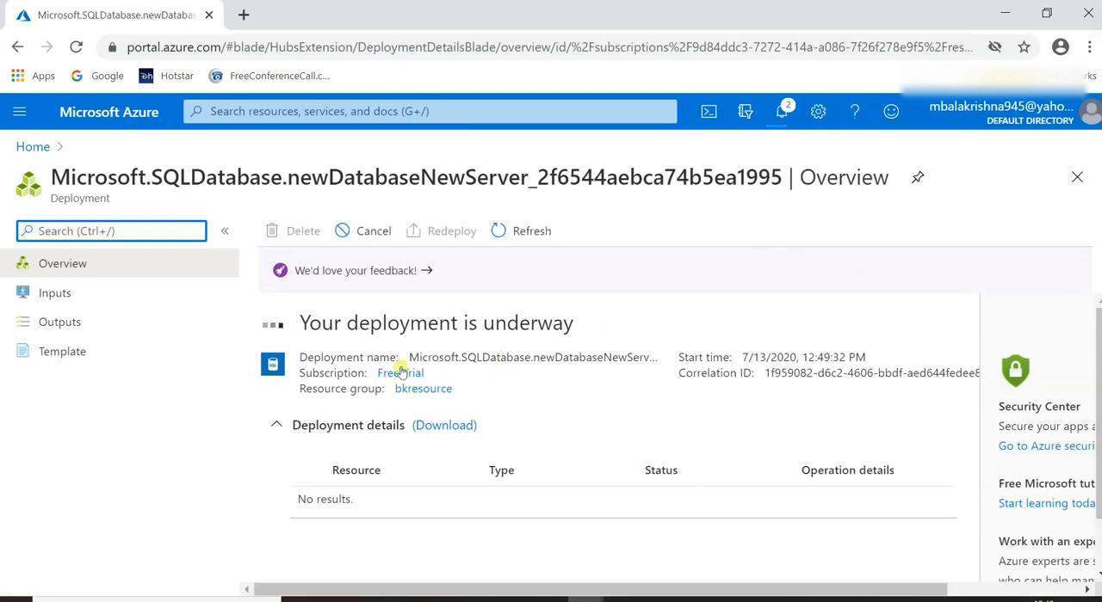
Follow the deployment until it finishes and open the deployed database resource.
scroll(297, 413, "down", 1)
scroll(297, 413, "up", 1)
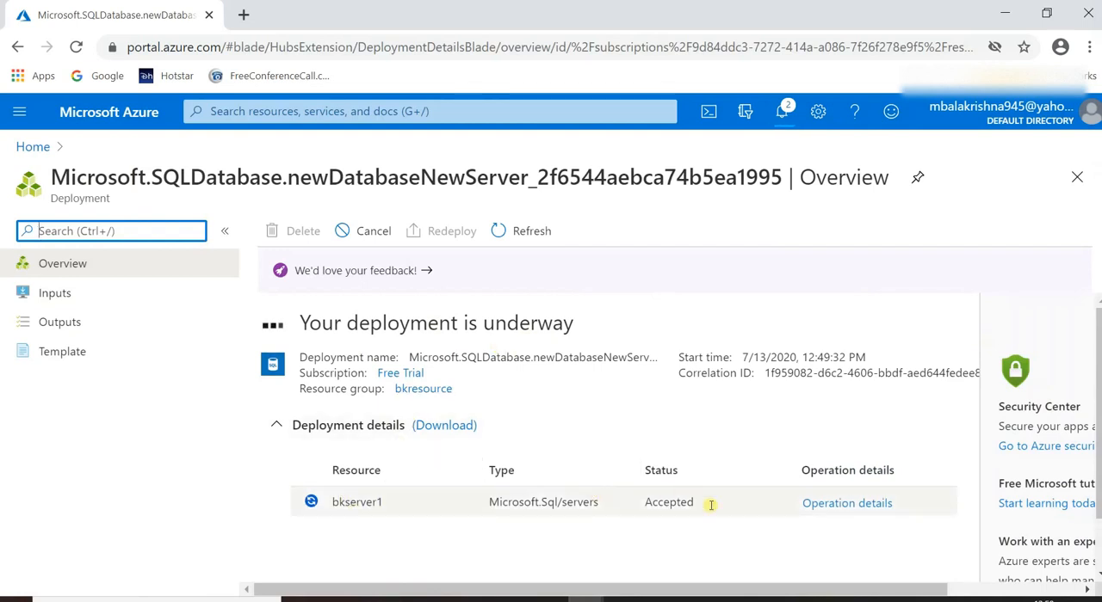
scroll(434, 318, "down", 1)
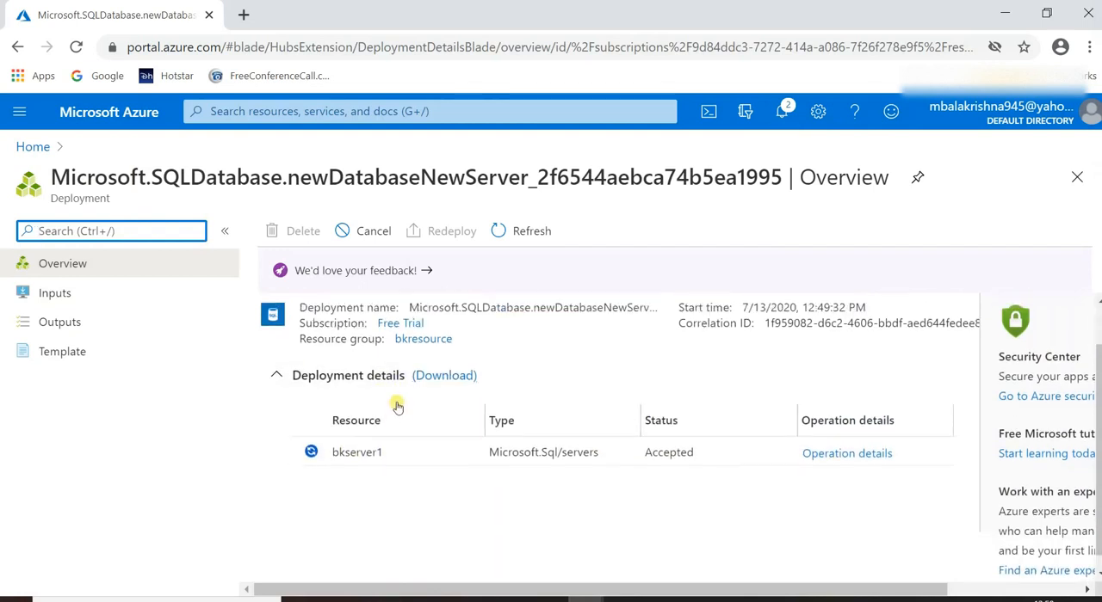
scroll(396, 406, "up", 1)
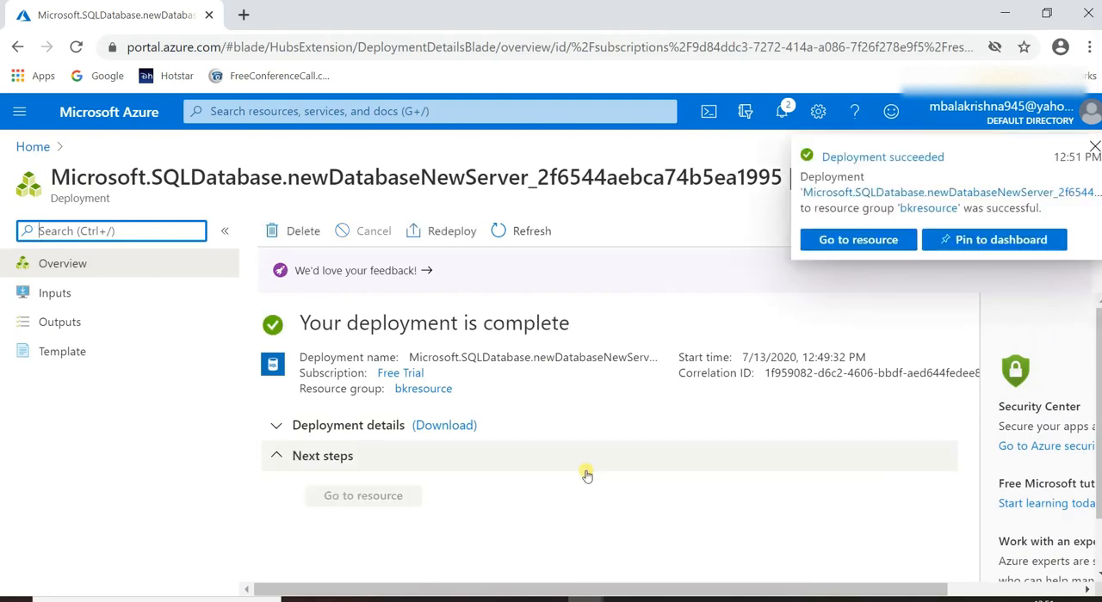
left_click(863, 238)
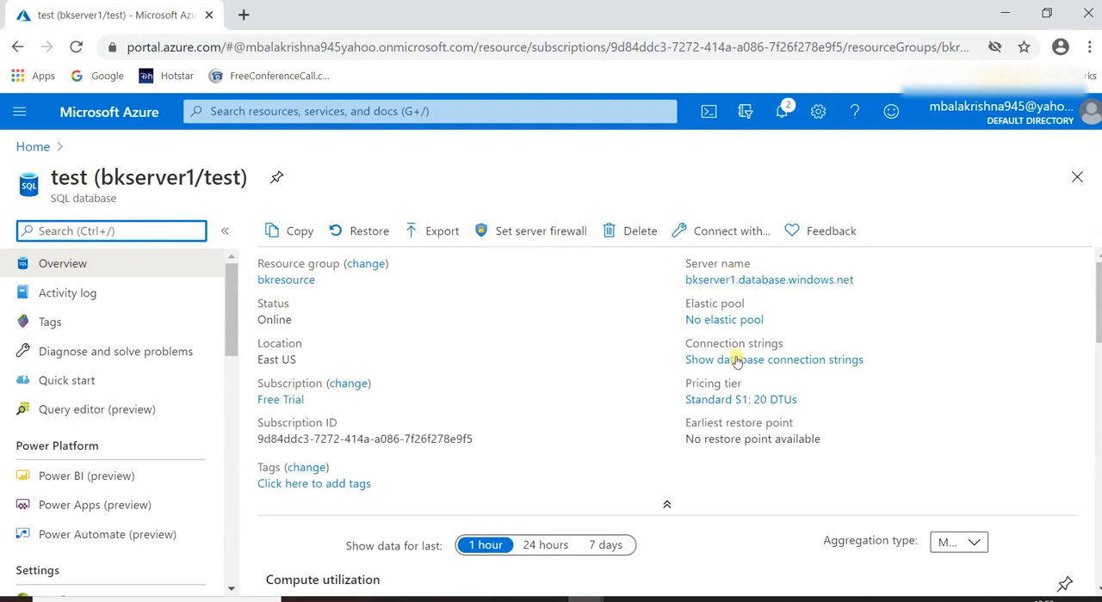
Open the server firewall settings from the test database's overview and look through the access options and IP rules.
scroll(706, 327, "down", 3)
scroll(444, 447, "up", 3)
left_click(519, 232)
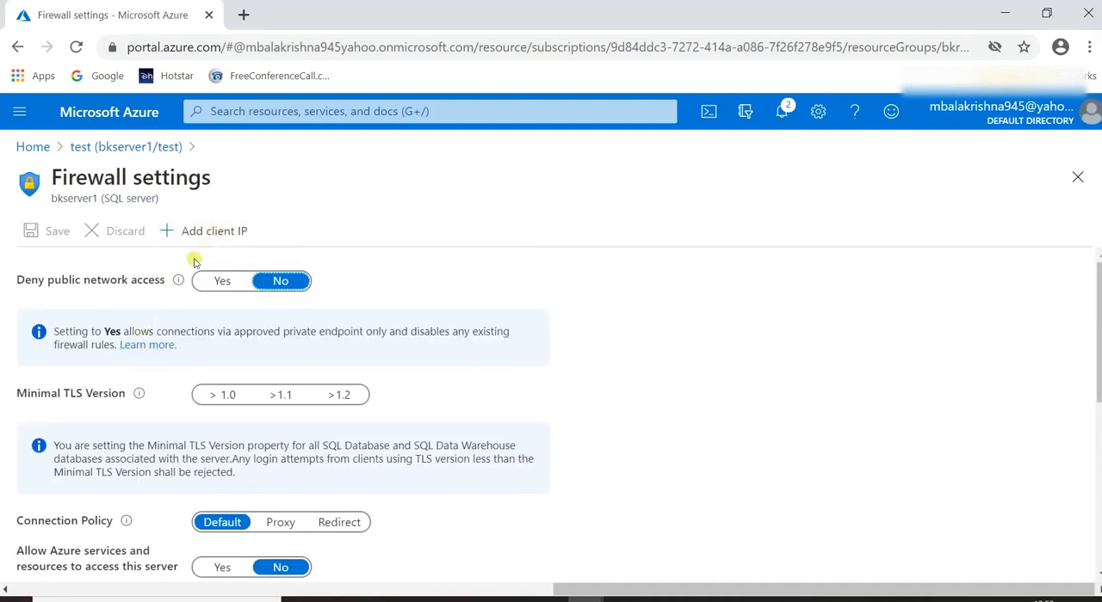
scroll(227, 422, "down", 5)
scroll(173, 423, "up", 2)
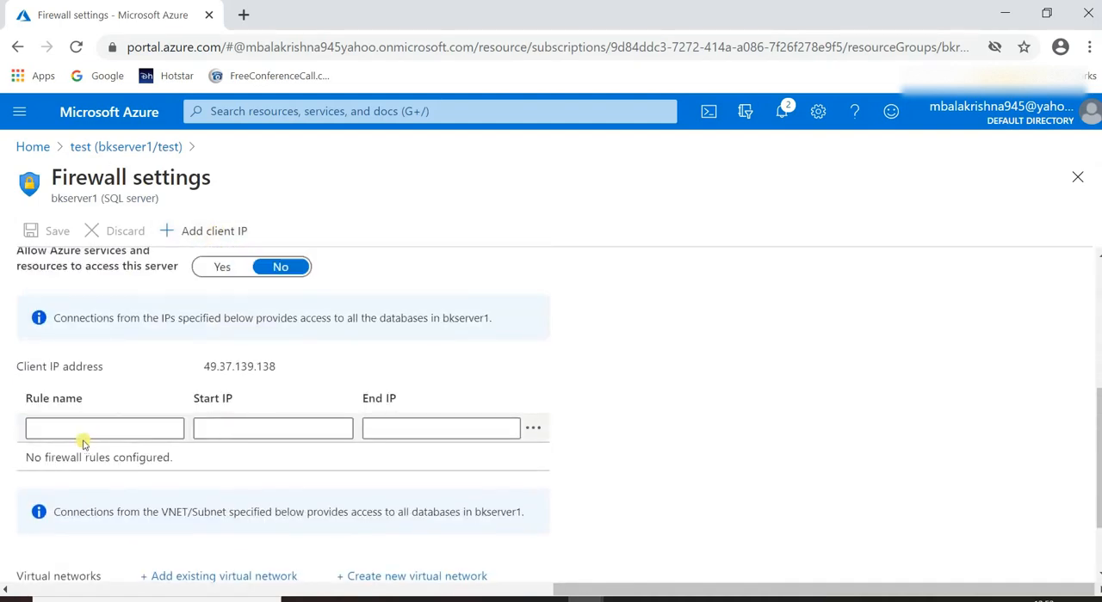
scroll(168, 404, "up", 1)
scroll(168, 394, "up", 2)
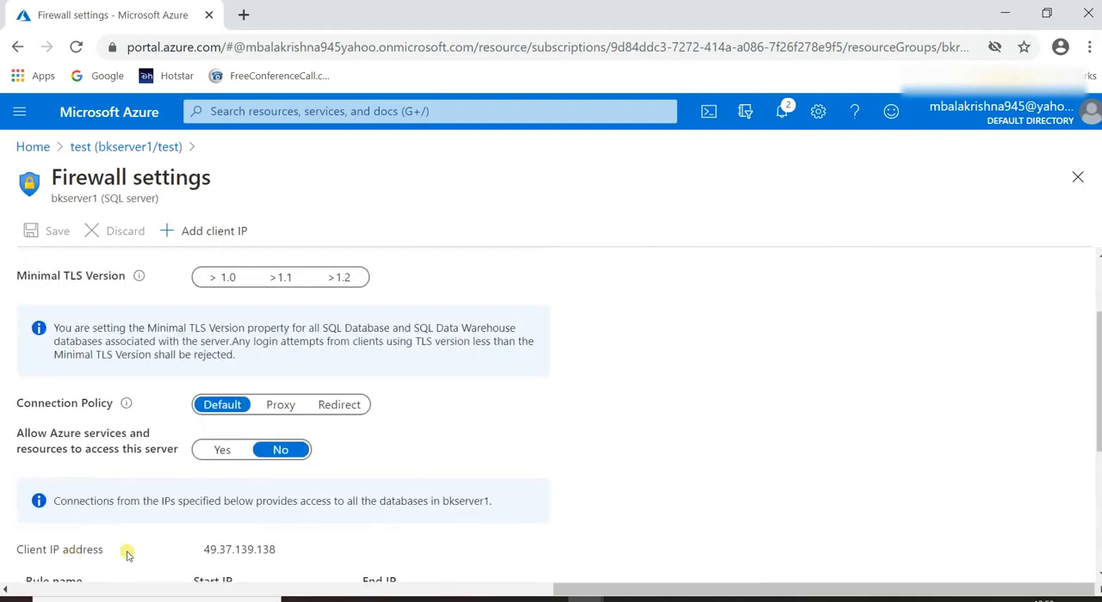
scroll(124, 551, "down", 1)
scroll(155, 482, "up", 3)
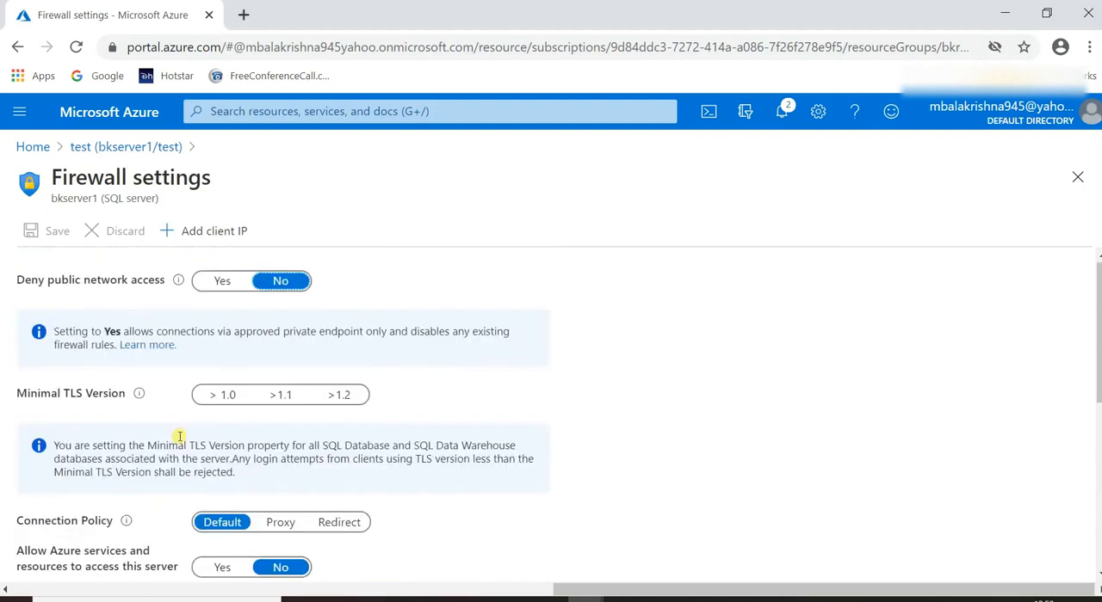
Add the current client IP address as a firewall rule and name the rule home.
left_click(213, 233)
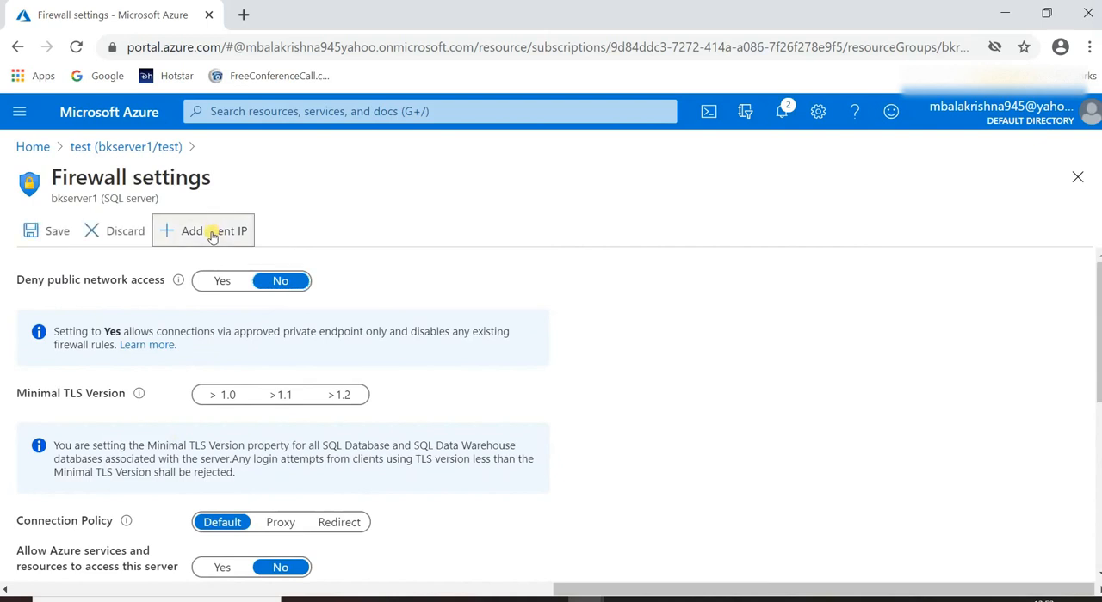
scroll(150, 379, "down", 3)
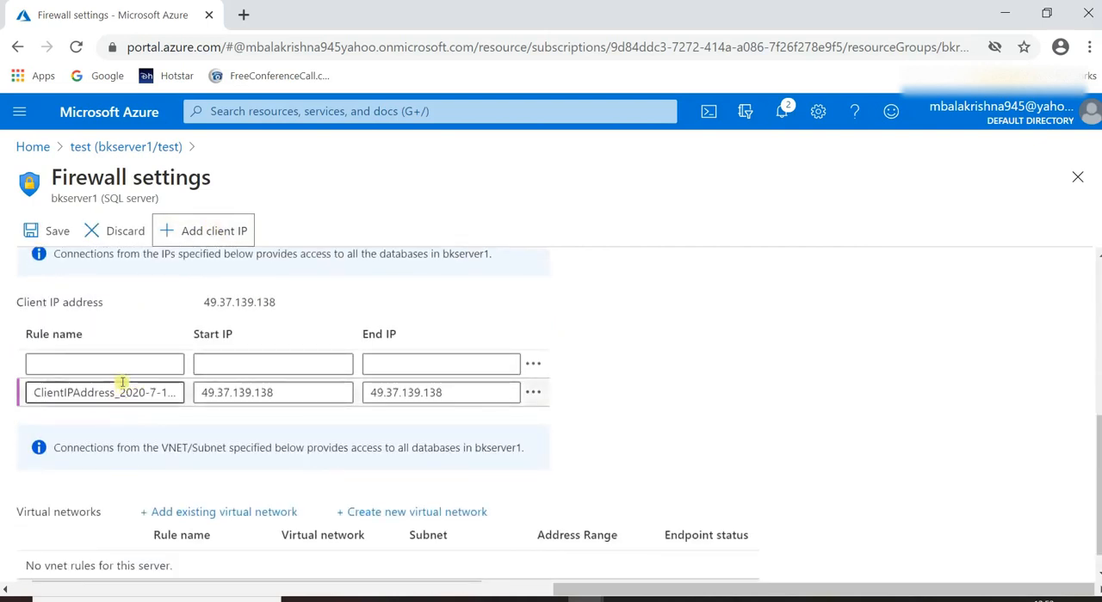
left_click(123, 393)
triple_click(123, 392)
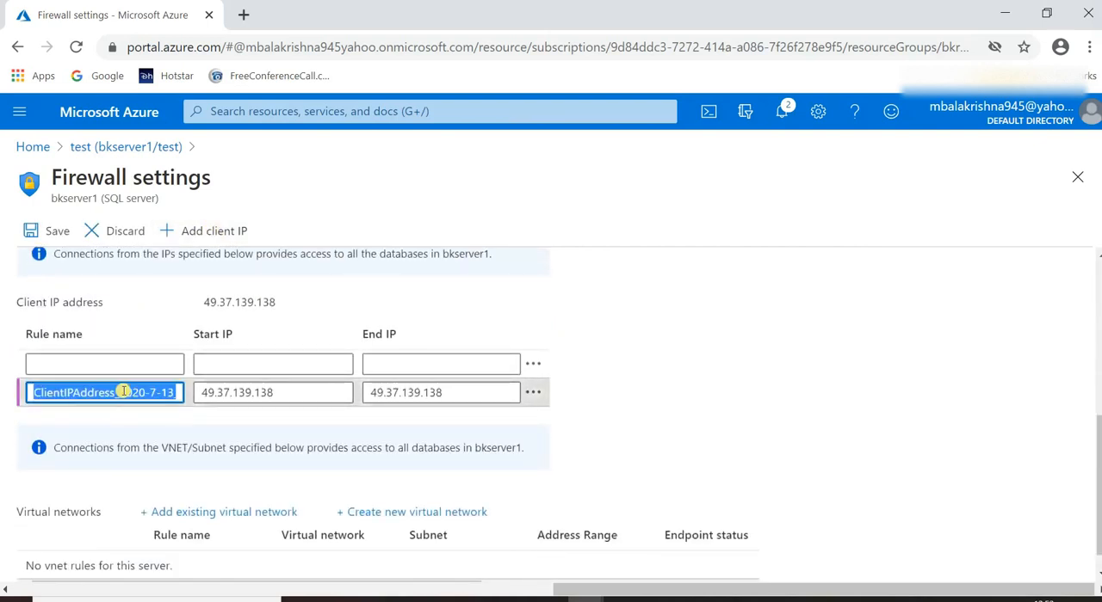
type("home")
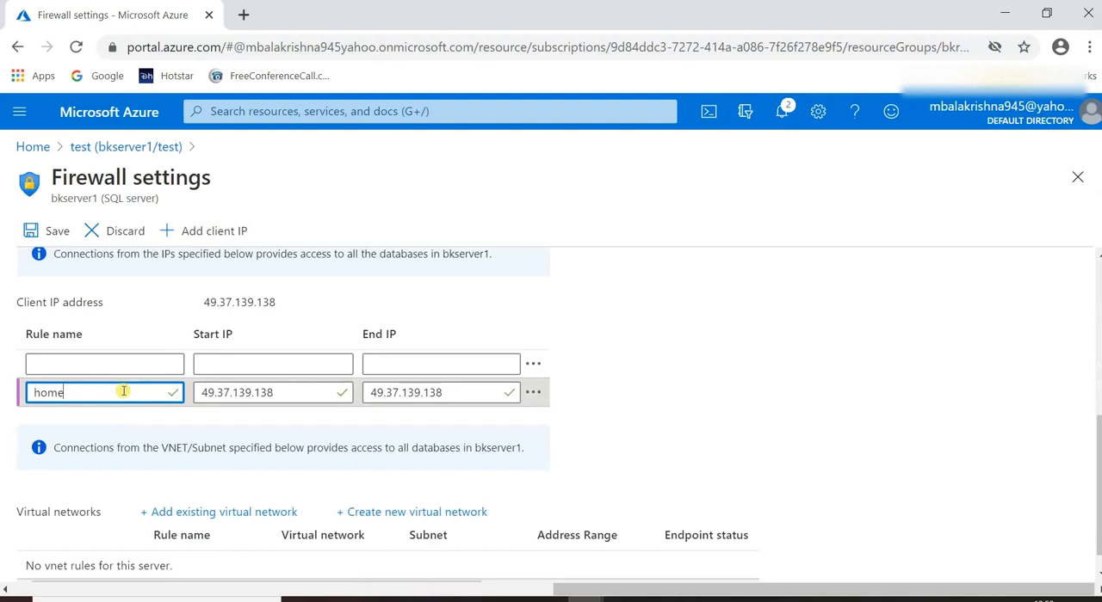
left_click(542, 294)
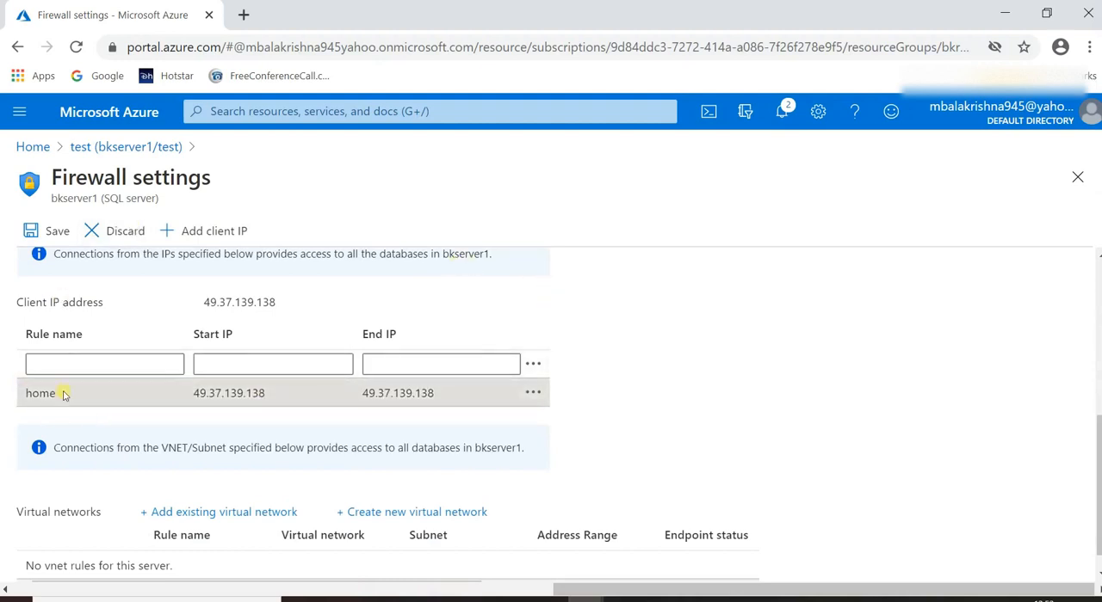
Save the firewall settings of bkserver1 with the new home rule and dismiss the notification.
scroll(103, 435, "up", 5)
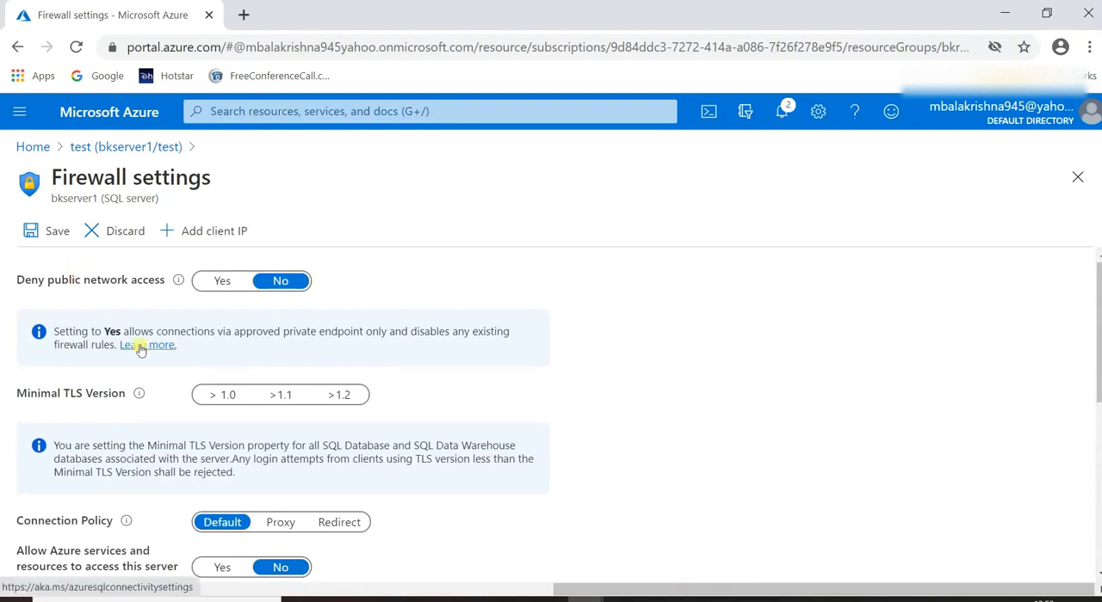
left_click(30, 232)
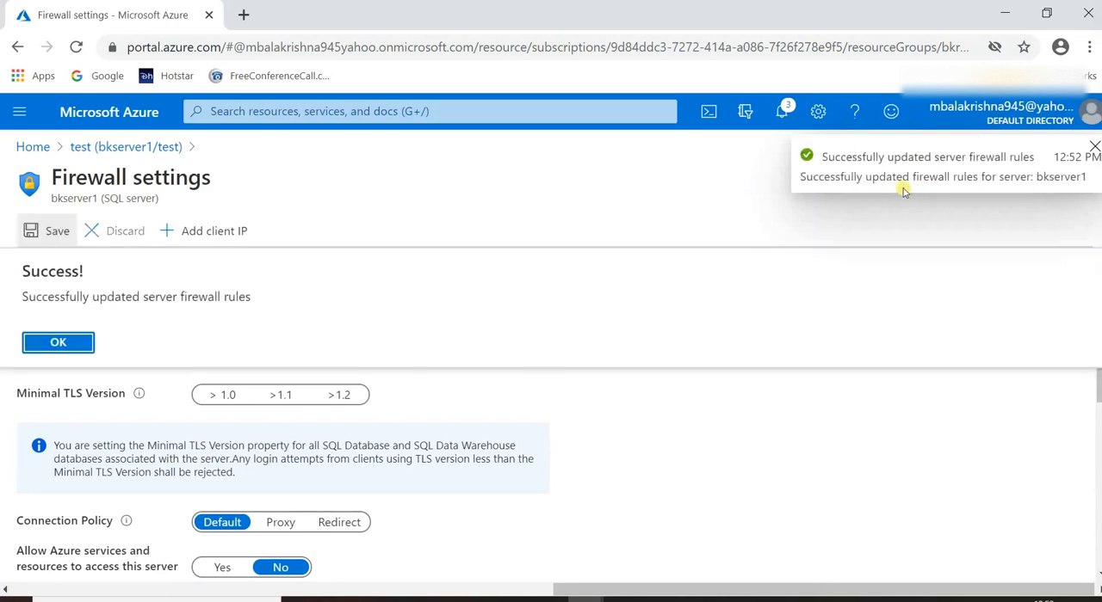
left_click(1093, 148)
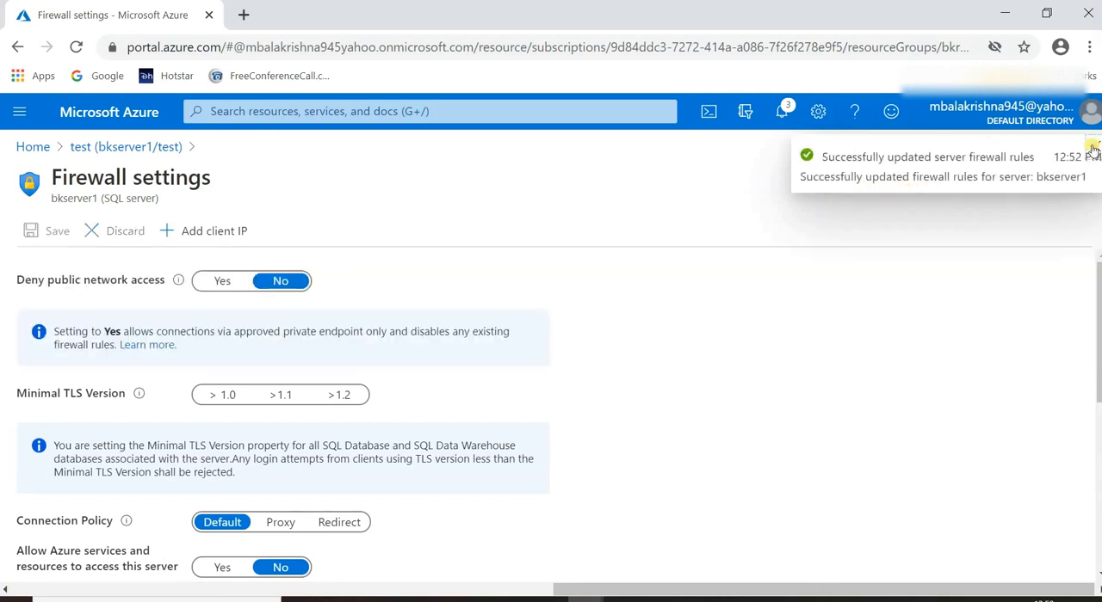
Return to the portal home and open the test database from the SQL databases list.
left_click(35, 147)
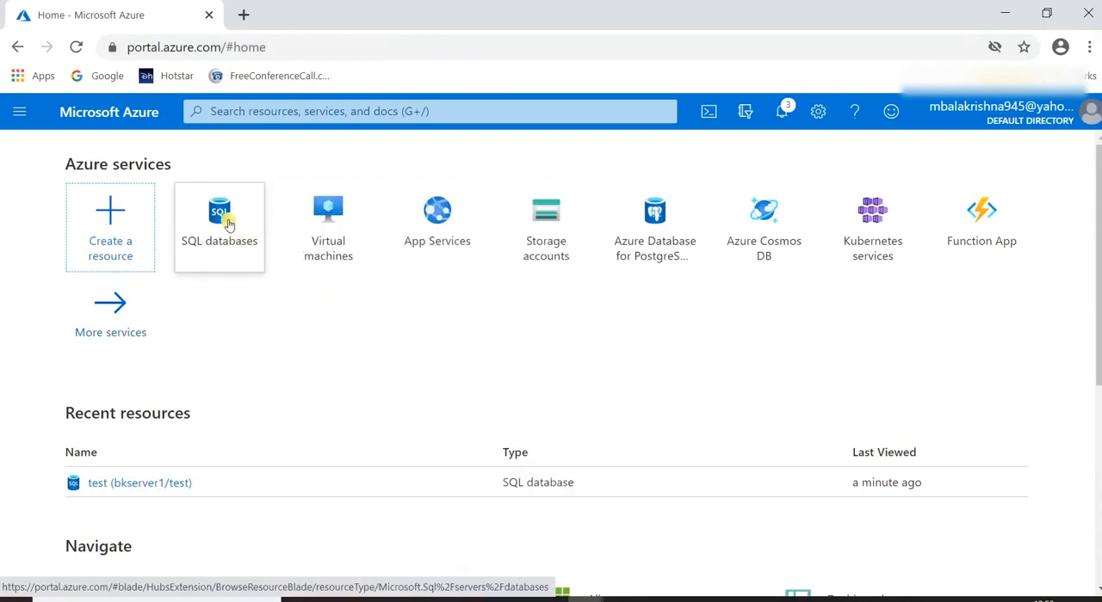
left_click(228, 224)
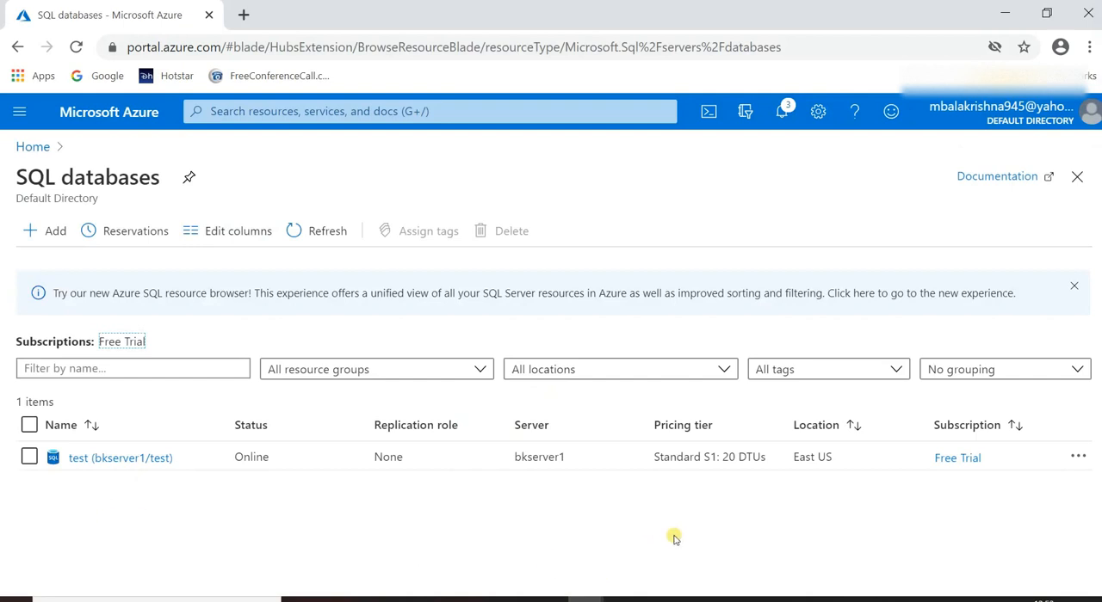
left_click(92, 461)
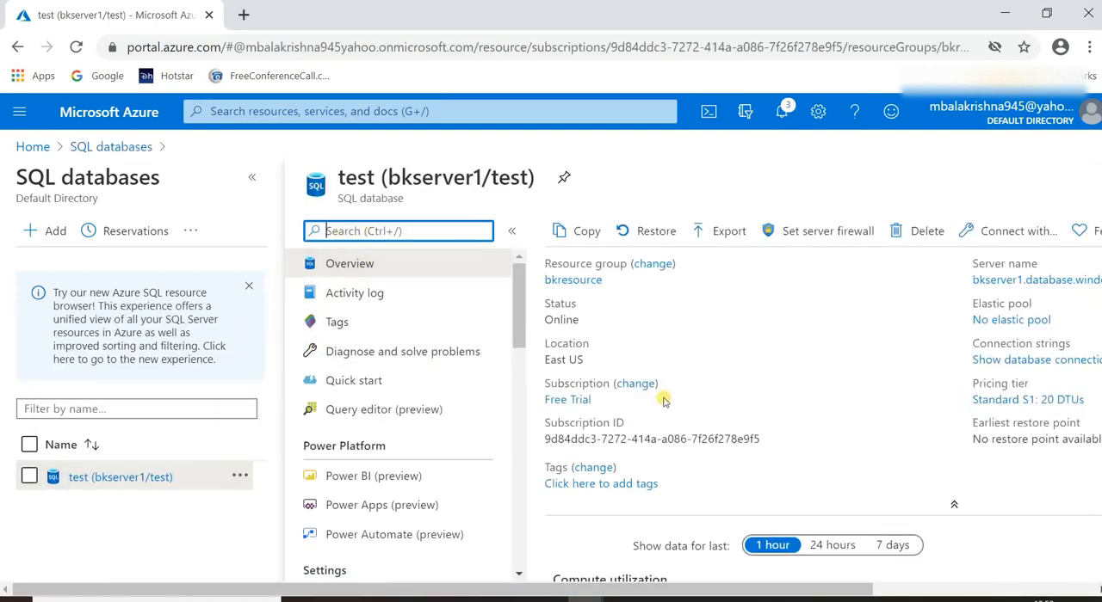
left_click(664, 402)
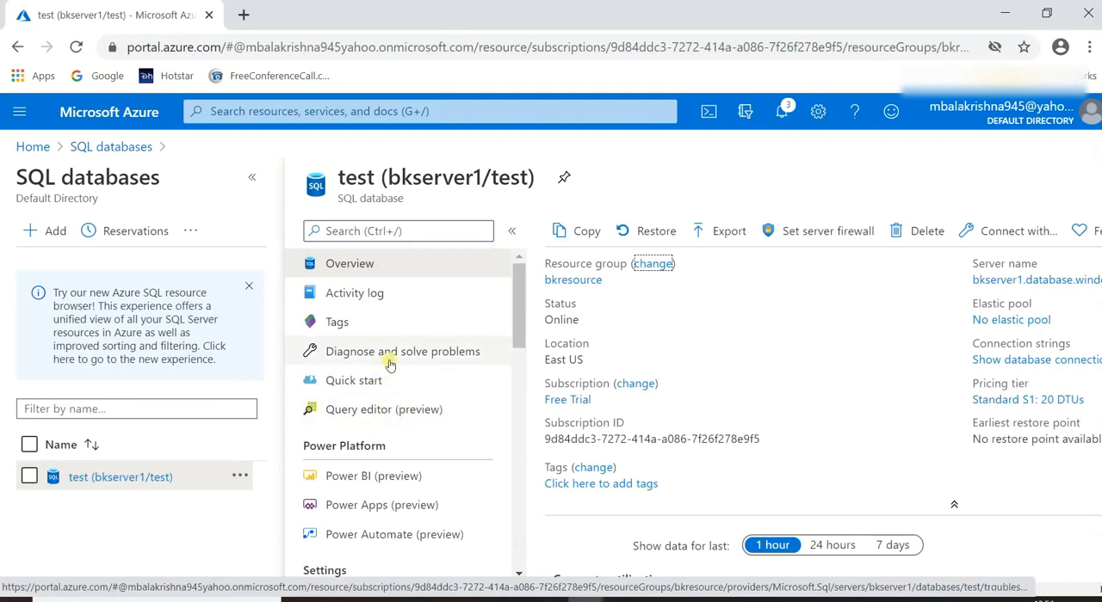
Open the test database's compute configuration, keep the Standard tier at 20 DTUs (S1) and apply it.
scroll(376, 413, "down", 4)
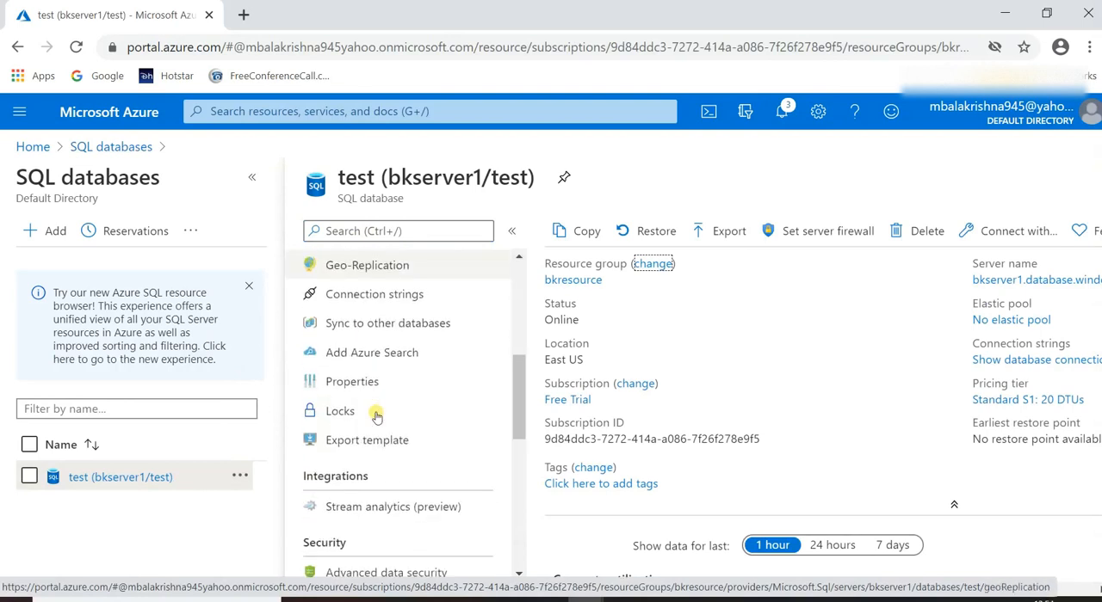
scroll(376, 417, "up", 2)
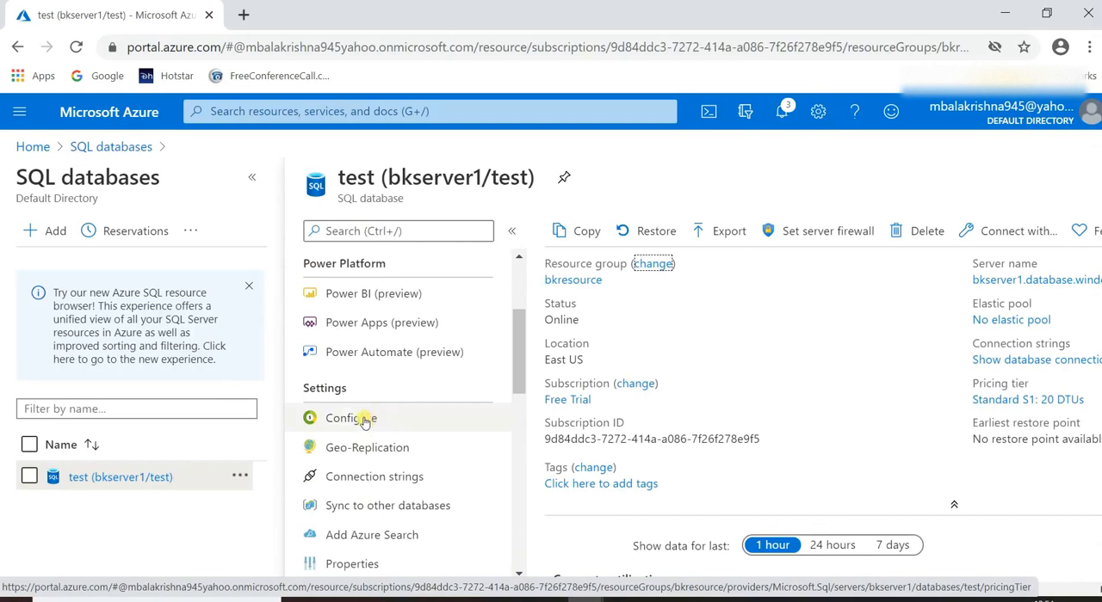
left_click(361, 420)
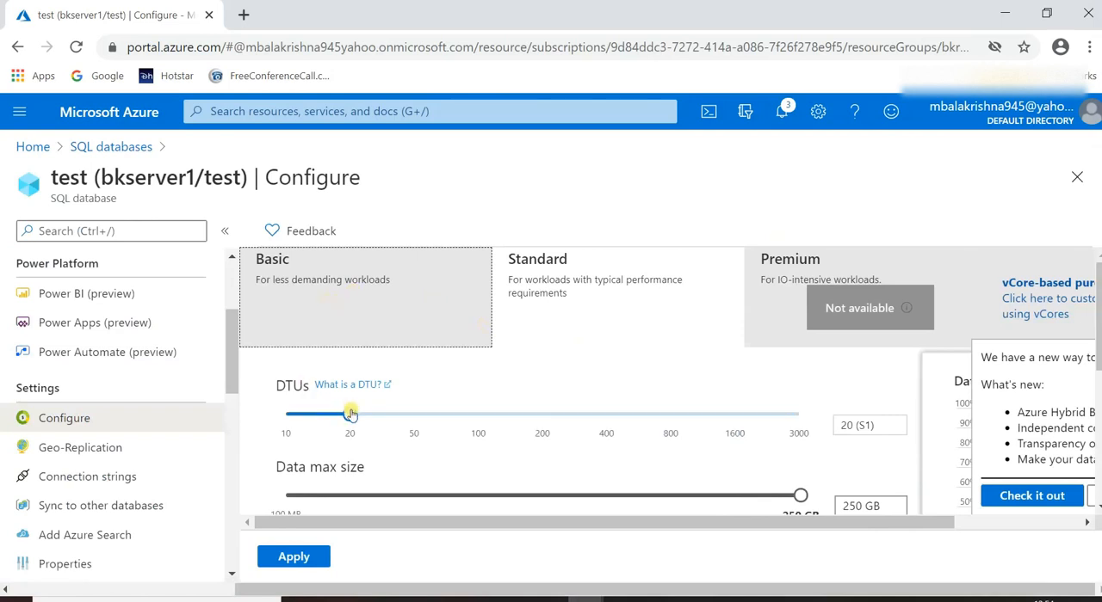
mouse_move(349, 415)
left_mouse_down()
mouse_move(413, 414)
mouse_move(285, 414)
mouse_move(414, 415)
mouse_move(333, 418)
mouse_move(393, 415)
mouse_move(350, 415)
left_mouse_up()
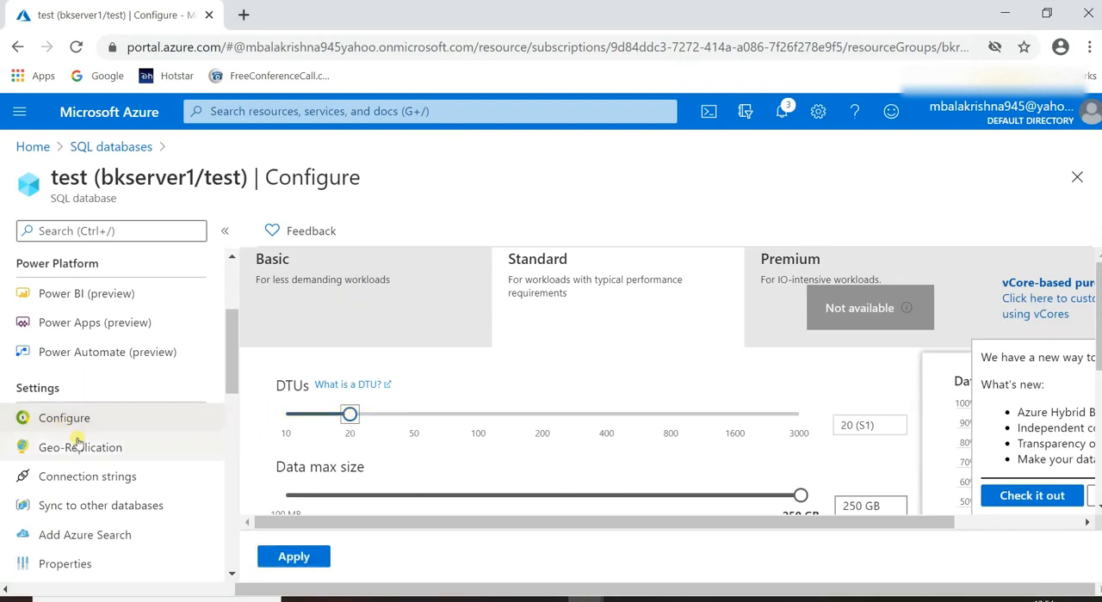
left_click(292, 557)
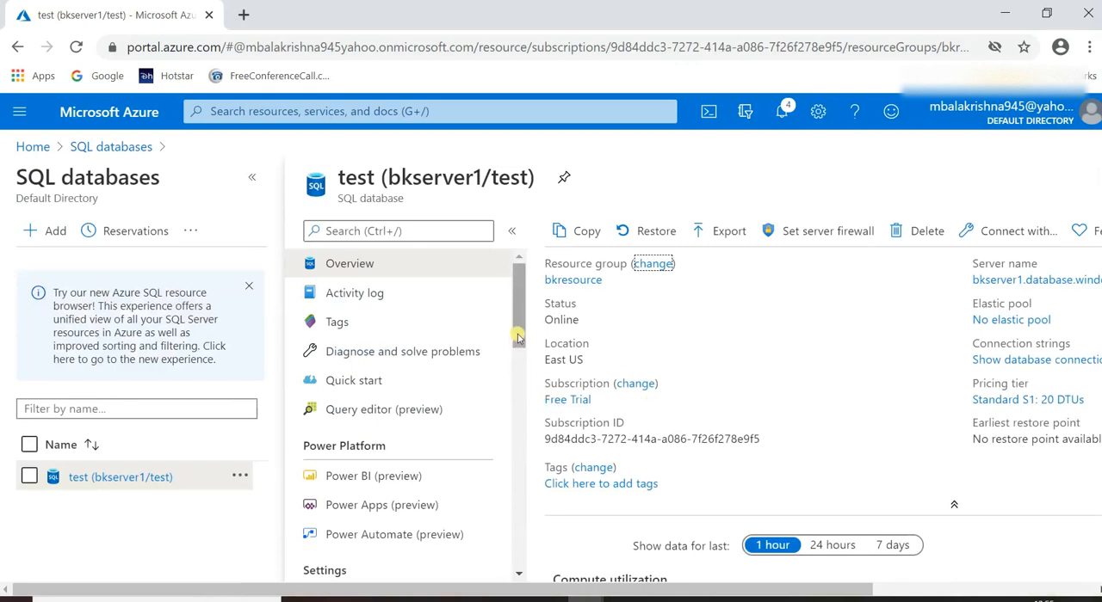
Look through the test database's available settings and review its properties, from pricing tier and collation to server name, admin login and resource ID.
left_click_drag(518, 337, 490, 551)
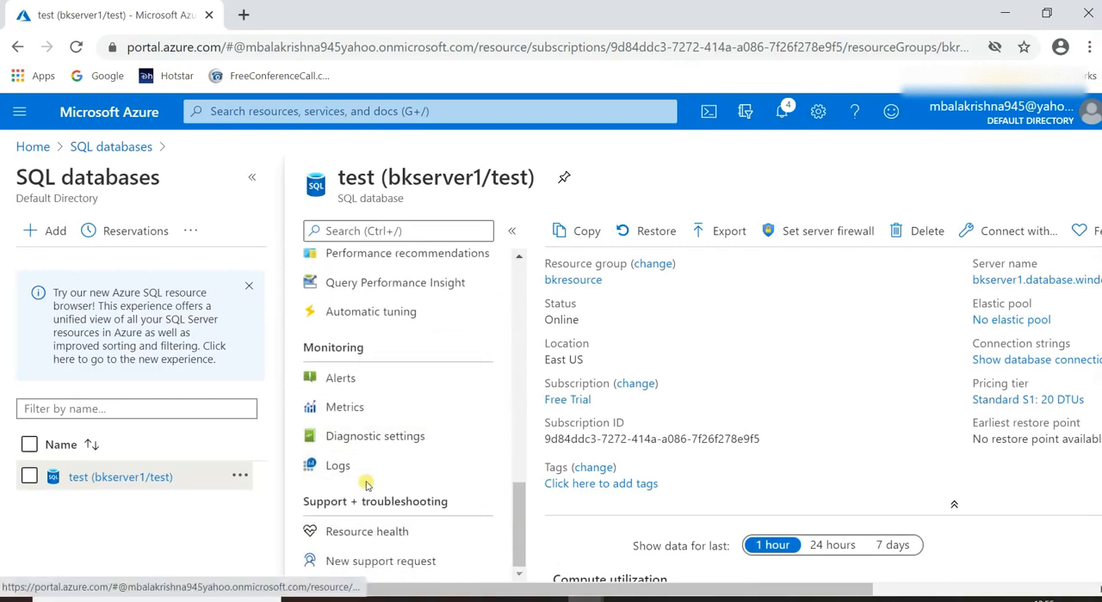
scroll(366, 486, "up", 4)
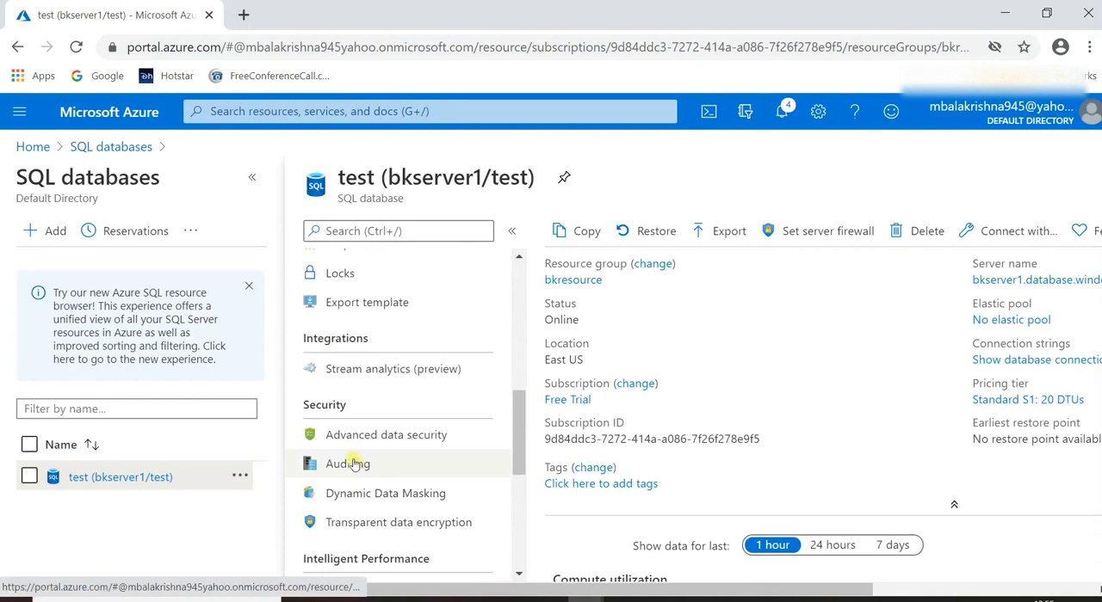
scroll(361, 456, "up", 4)
scroll(419, 482, "down", 2)
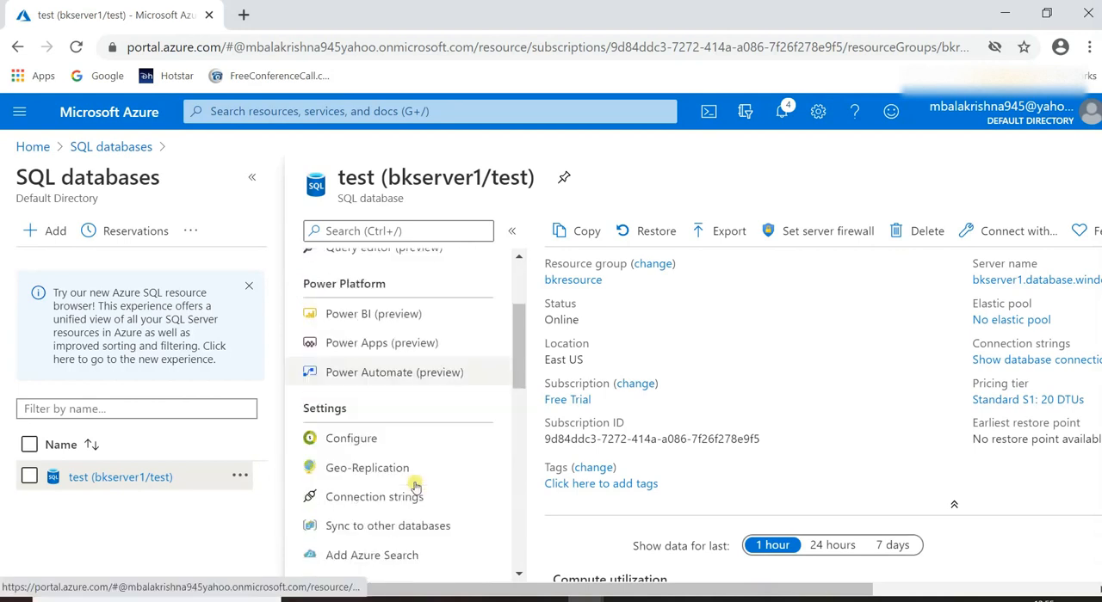
scroll(353, 413, "down", 1)
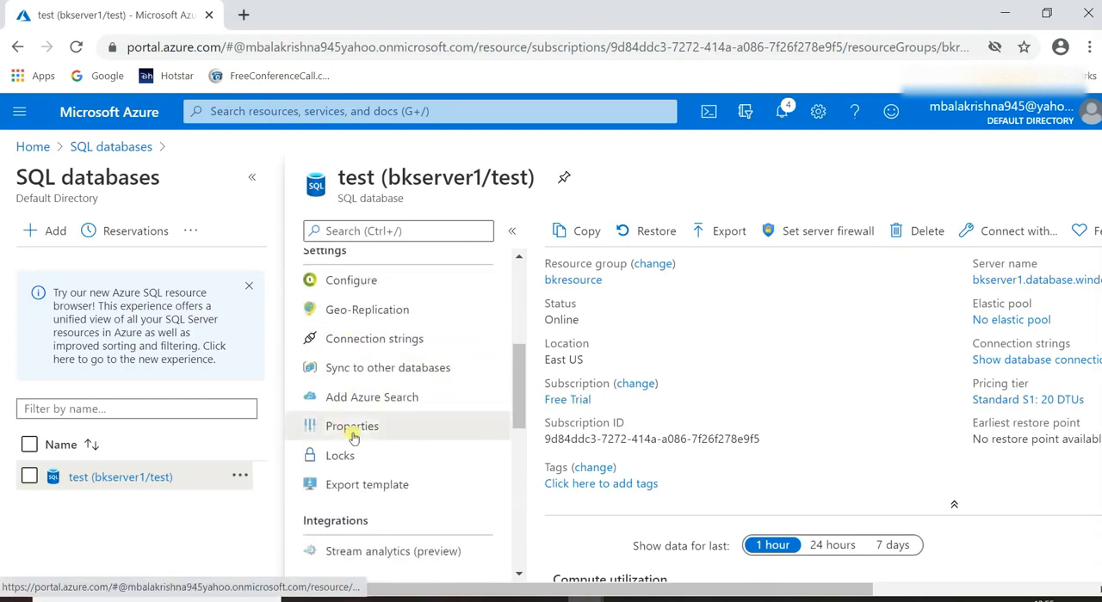
left_click(353, 434)
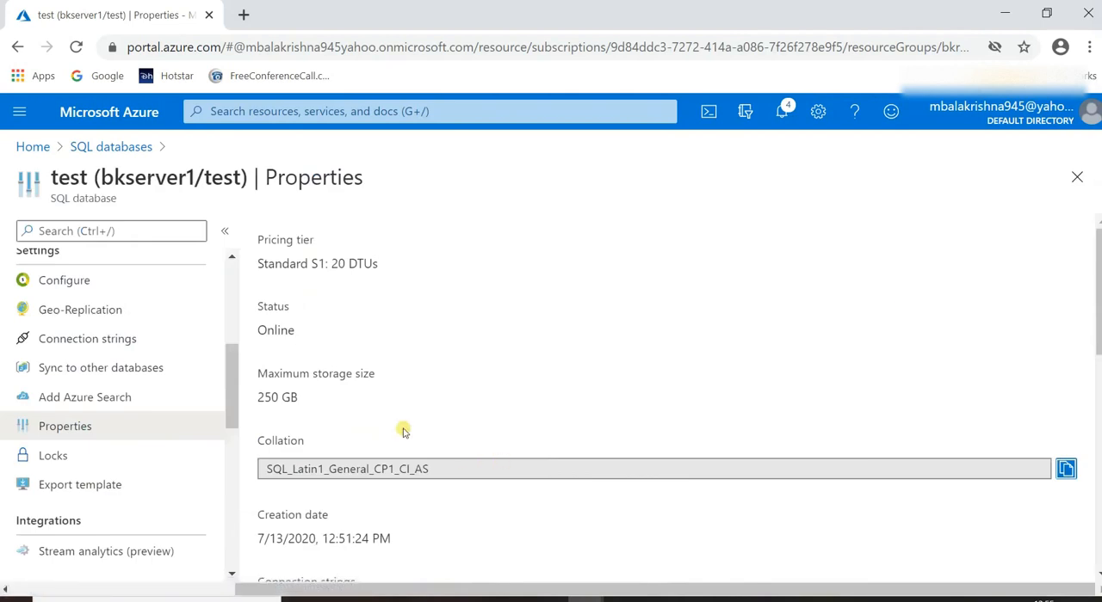
scroll(386, 387, "down", 2)
scroll(387, 389, "down", 1)
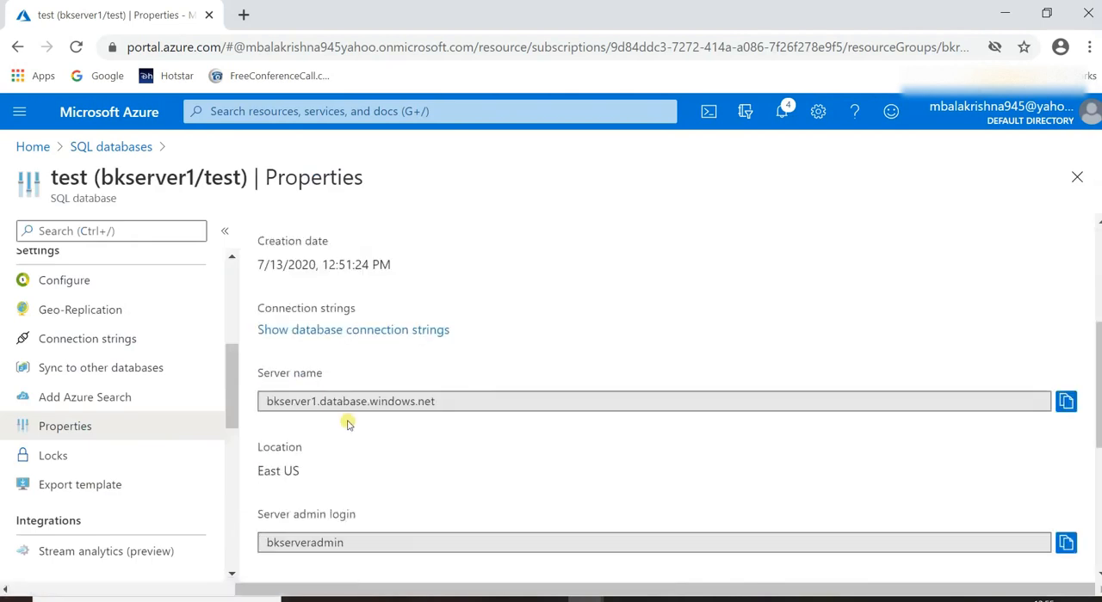
scroll(364, 467, "down", 2)
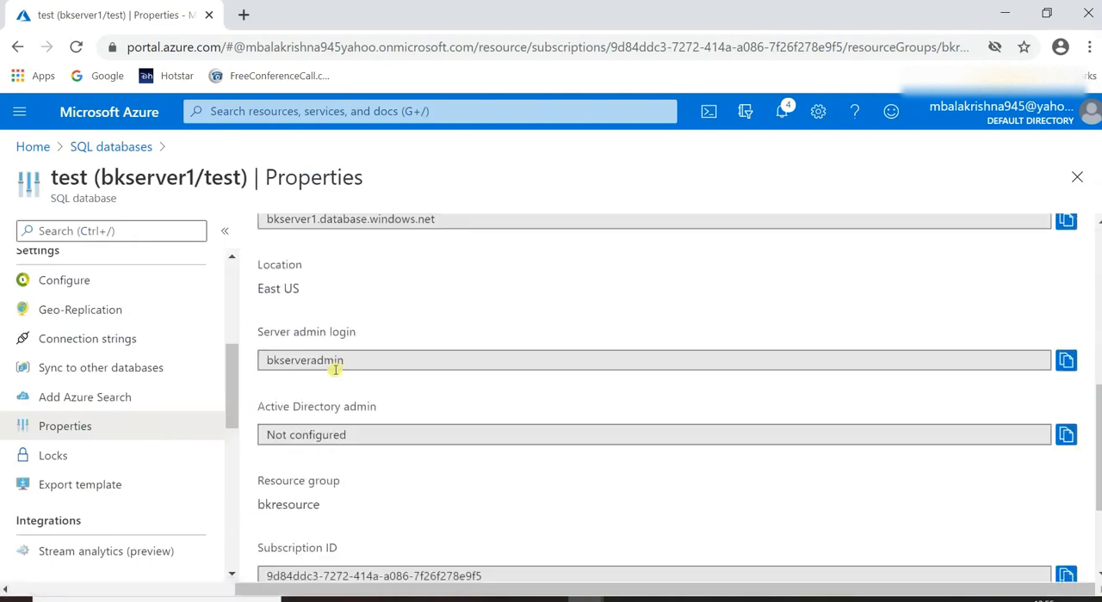
scroll(359, 364, "down", 2)
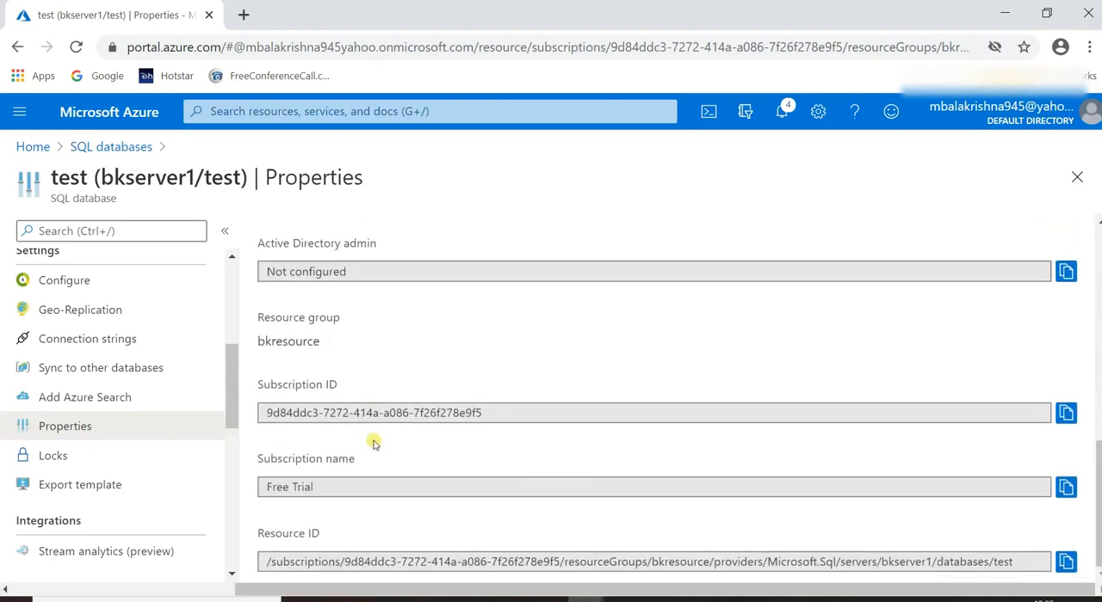
scroll(405, 426, "up", 5)
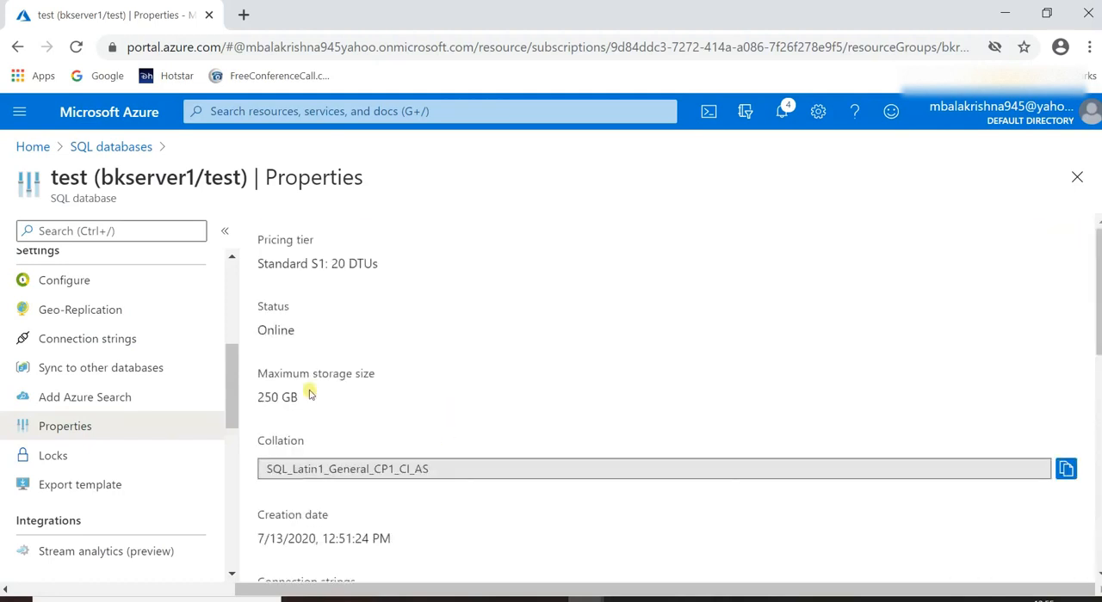
Leave the properties and return to the test database's overview.
scroll(86, 284, "up", 3)
scroll(82, 311, "up", 1)
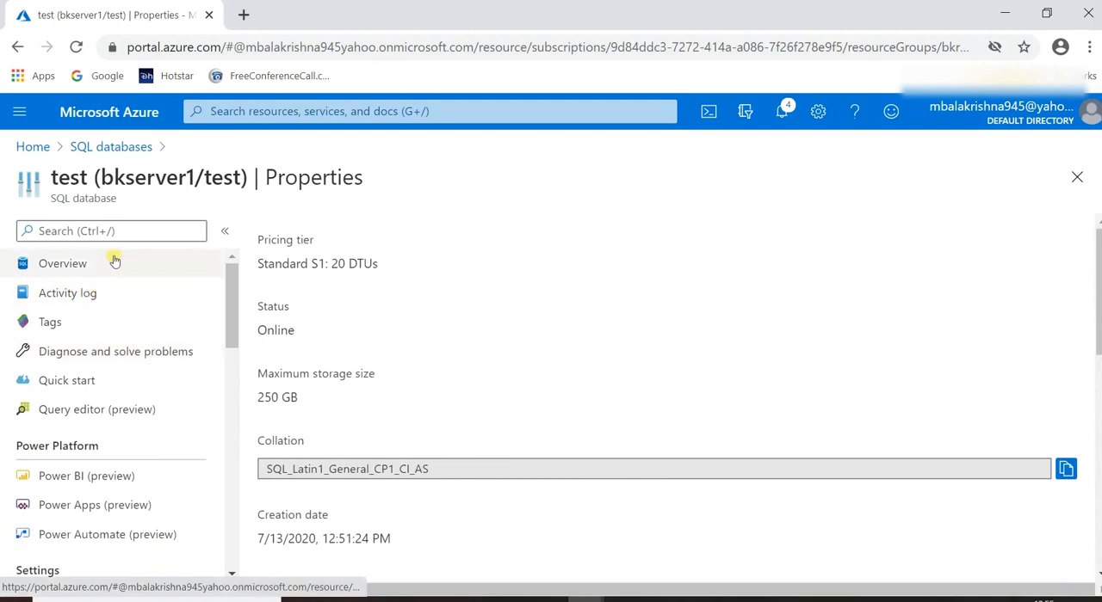
left_click(102, 263)
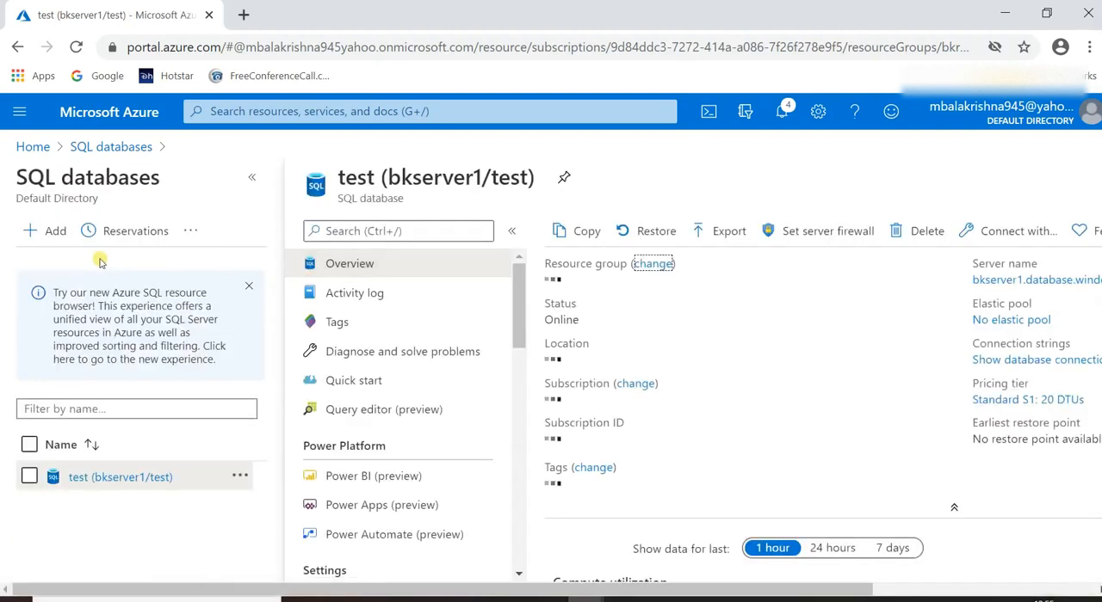